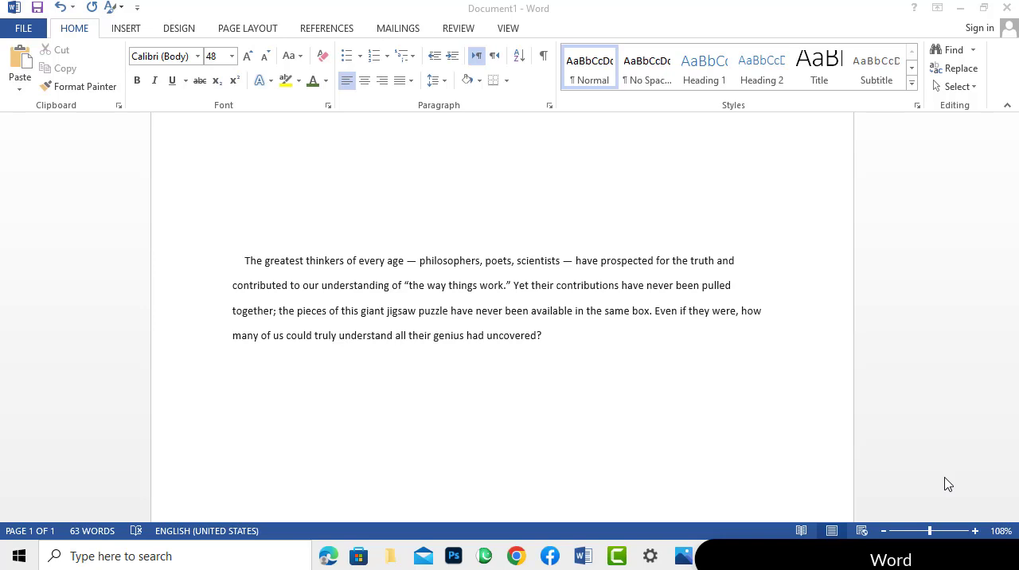
{"action": "left_click", "coordinate": [273, 272]}
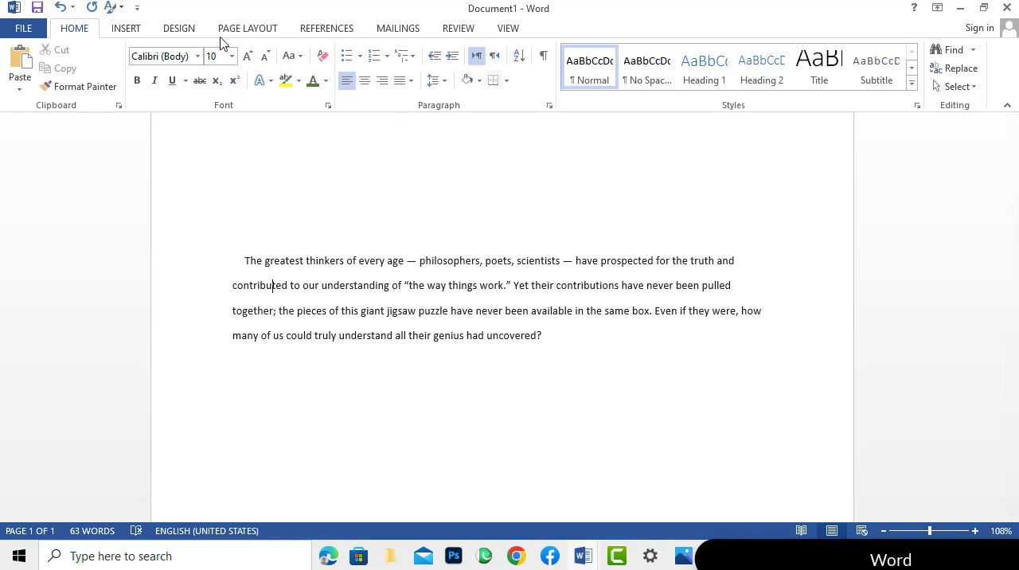
{"action": "left_click", "coordinate": [195, 36]}
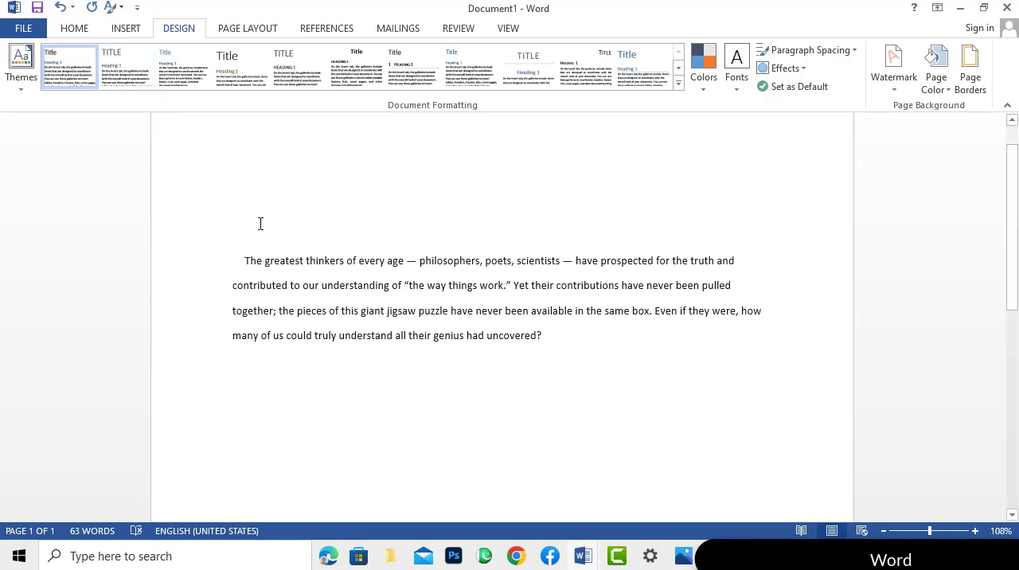
{"action": "left_click_drag", "start_coordinate": [248, 246], "coordinate": [540, 336]}
{"action": "key", "text": "Left"}
{"action": "left_click_drag", "start_coordinate": [244, 261], "coordinate": [561, 339]}
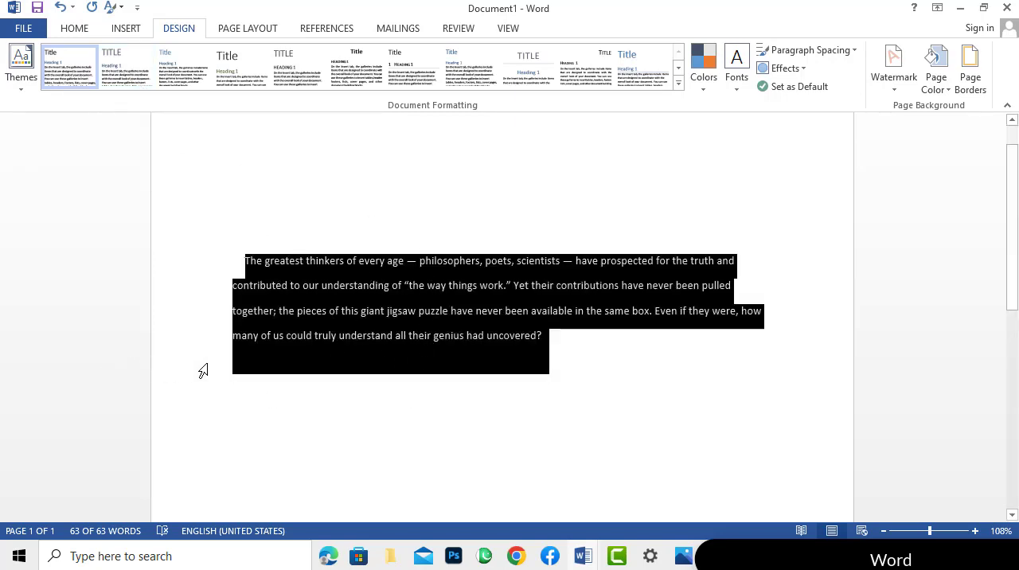
{"action": "left_click", "coordinate": [246, 260]}
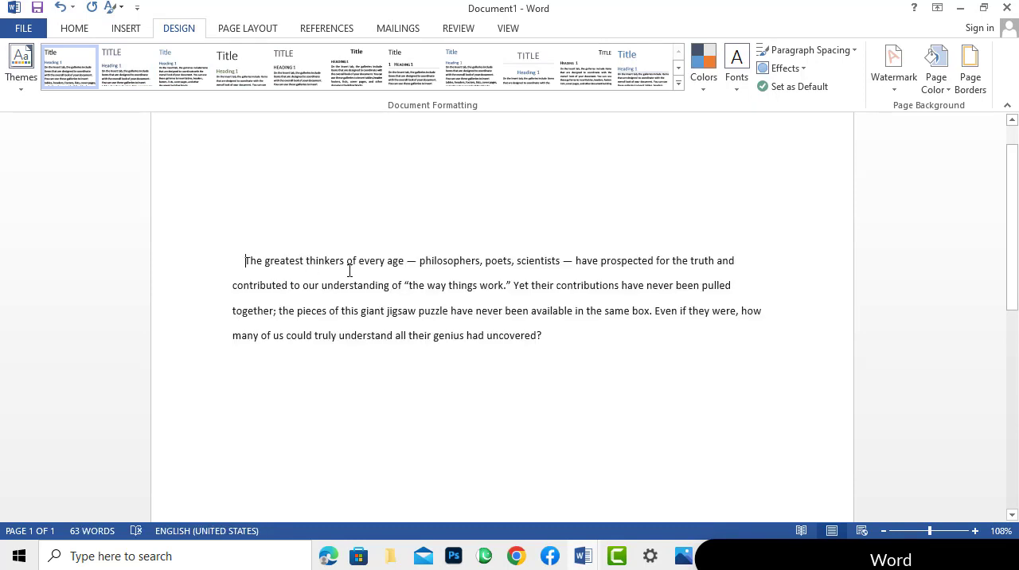
{"action": "left_click_drag", "start_coordinate": [349, 271], "coordinate": [530, 329]}
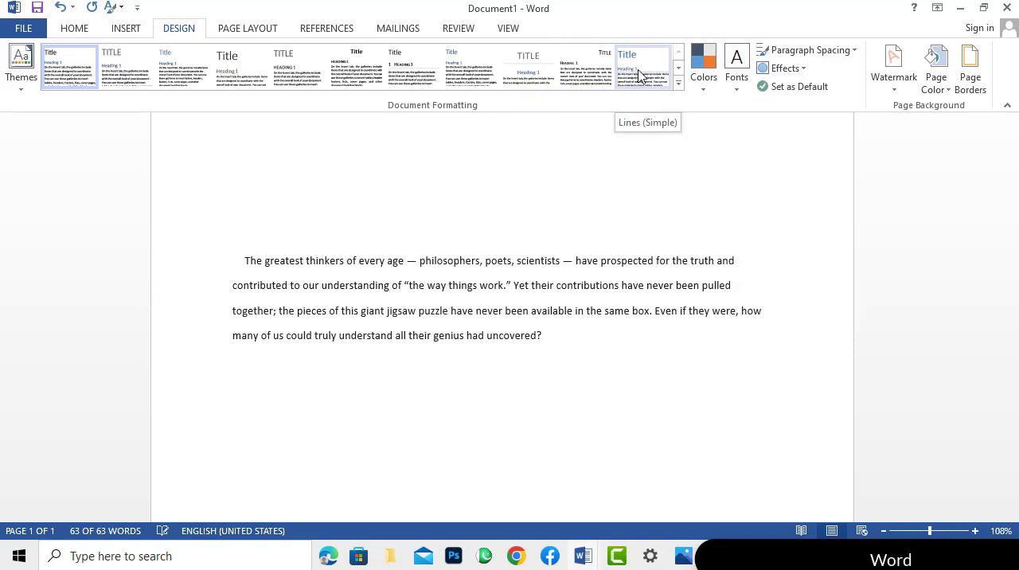
Preview several style sets and apply the Shaded style set to the document.
{"action": "left_click", "coordinate": [286, 64]}
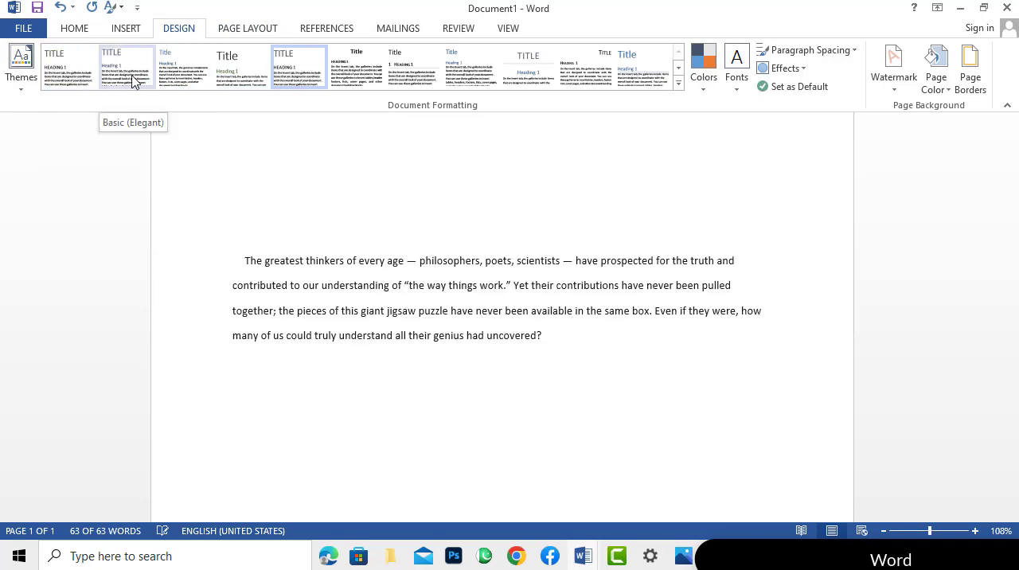
{"action": "left_click", "coordinate": [165, 70]}
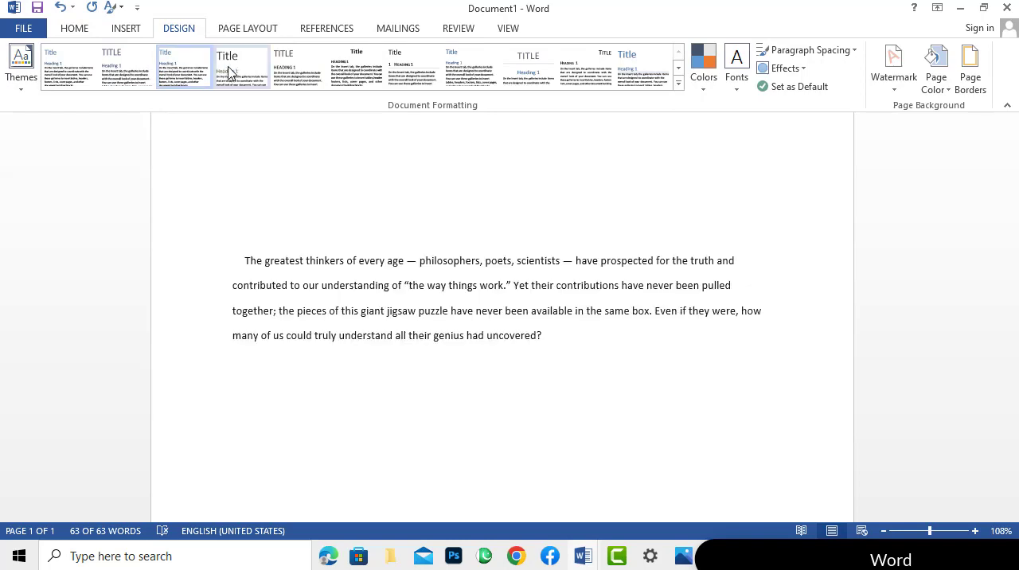
{"action": "left_click", "coordinate": [236, 73]}
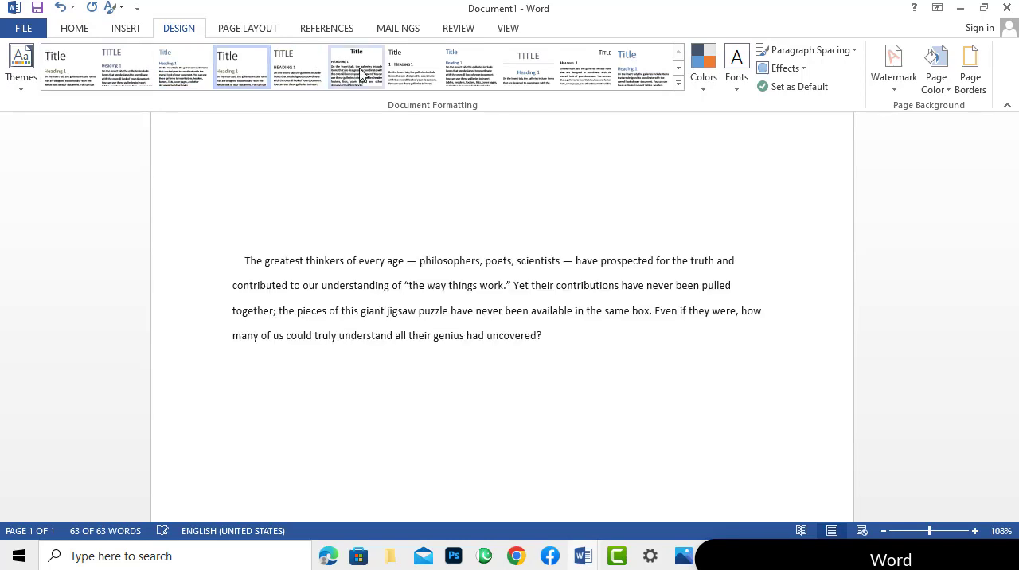
{"action": "left_click", "coordinate": [507, 78]}
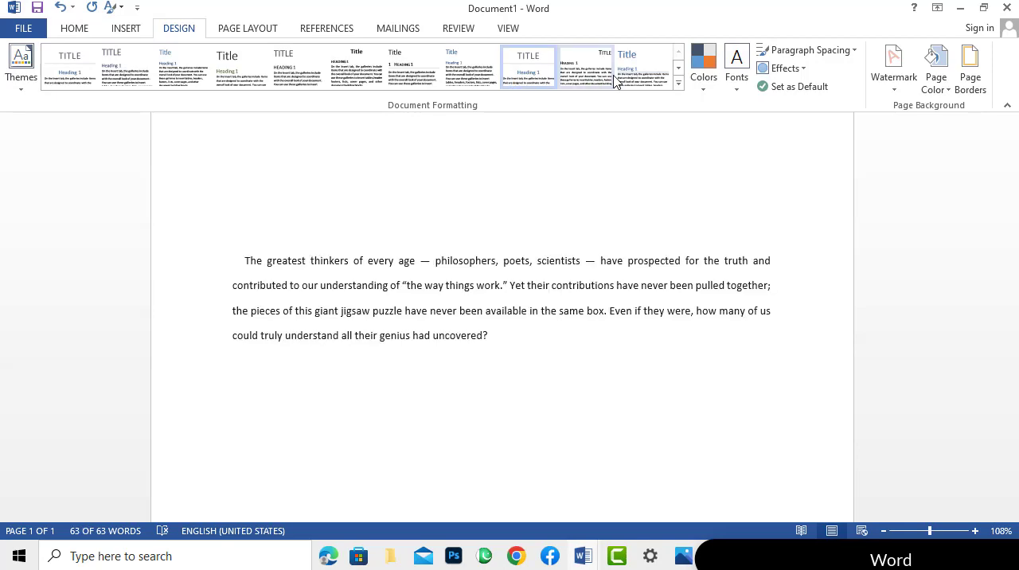
{"action": "left_click", "coordinate": [679, 83]}
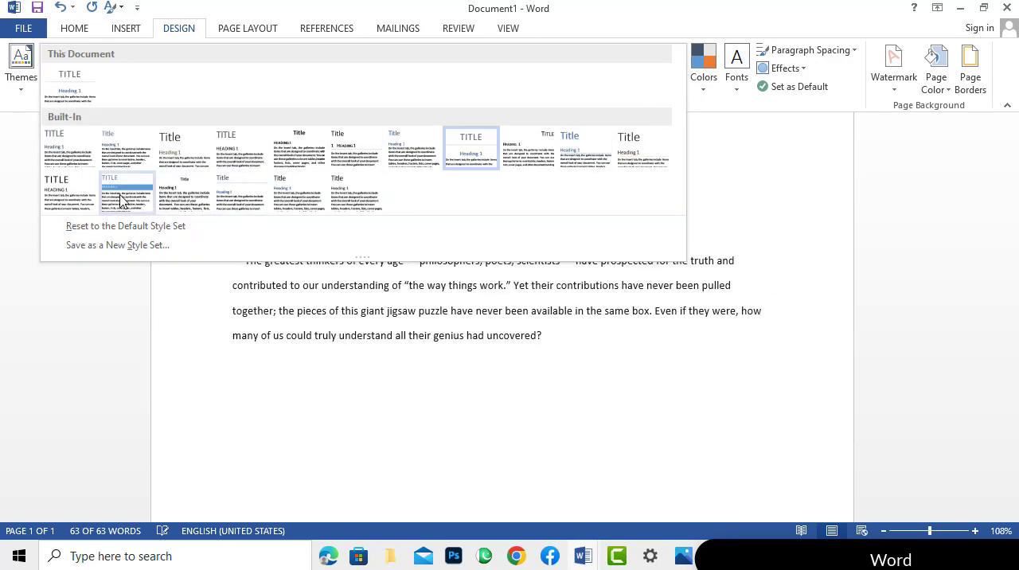
{"action": "left_click", "coordinate": [121, 202]}
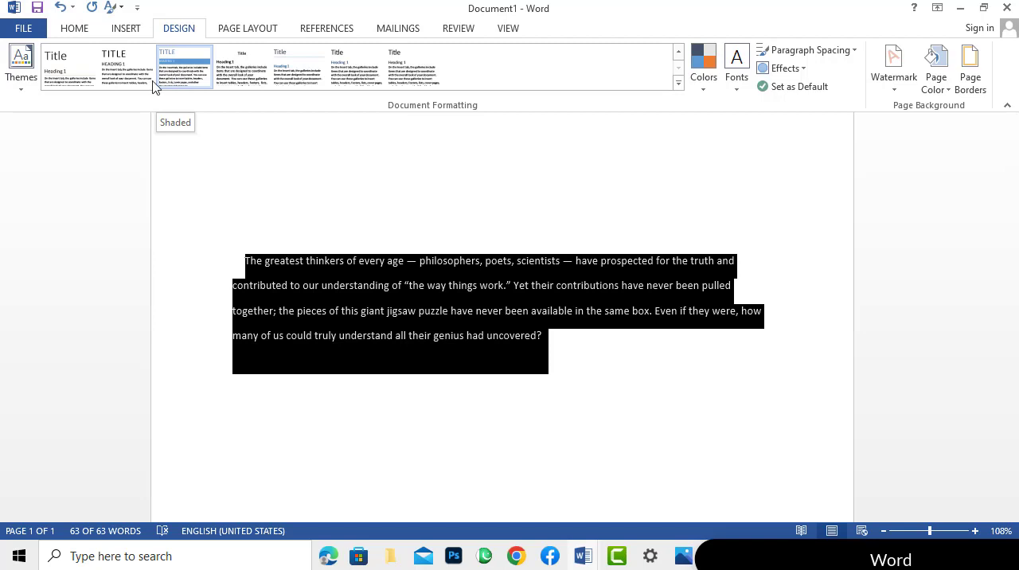
Set the document's paragraph spacing to Relaxed.
{"action": "left_click", "coordinate": [736, 92]}
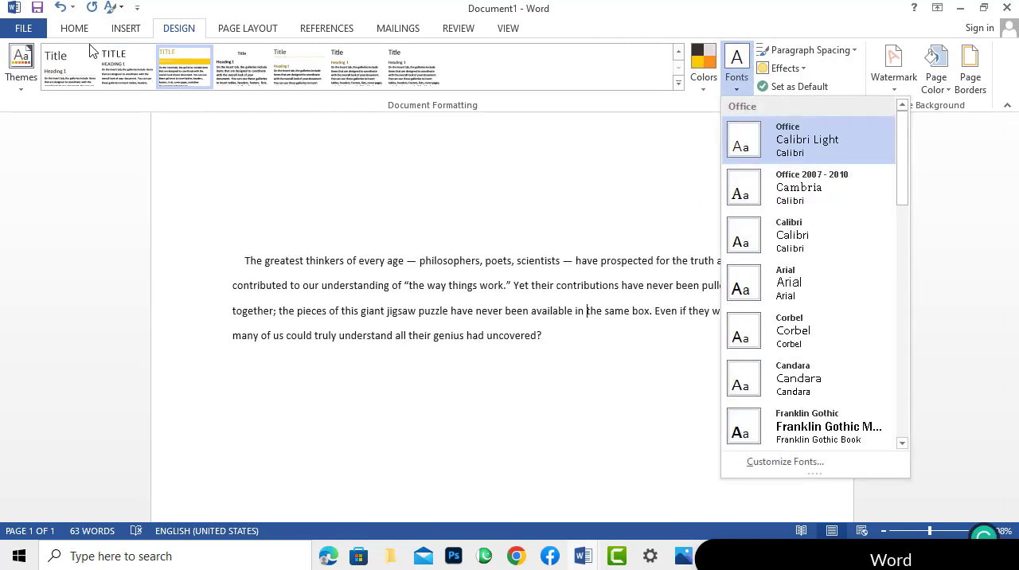
{"action": "left_click", "coordinate": [488, 202]}
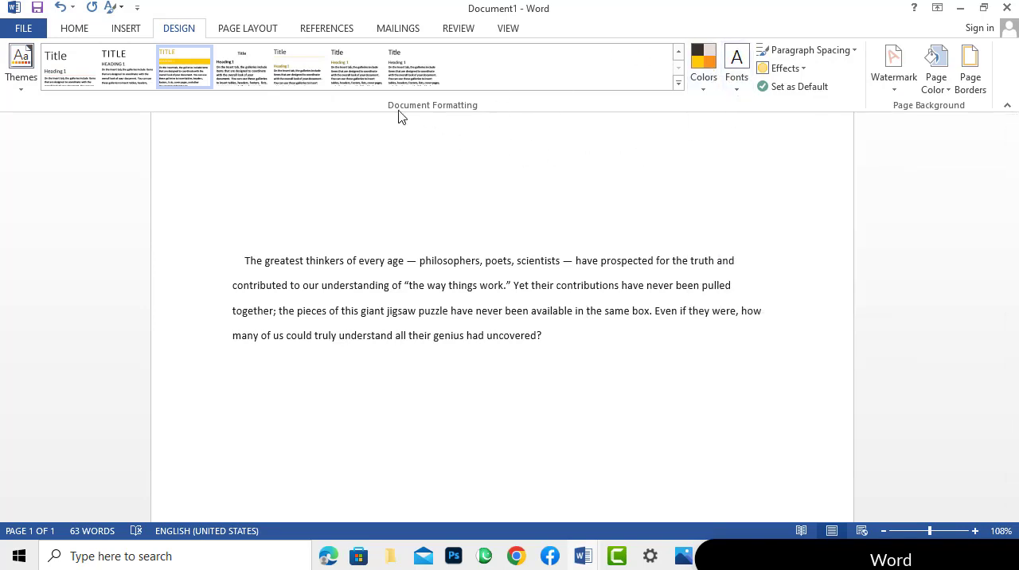
{"action": "left_click", "coordinate": [803, 52]}
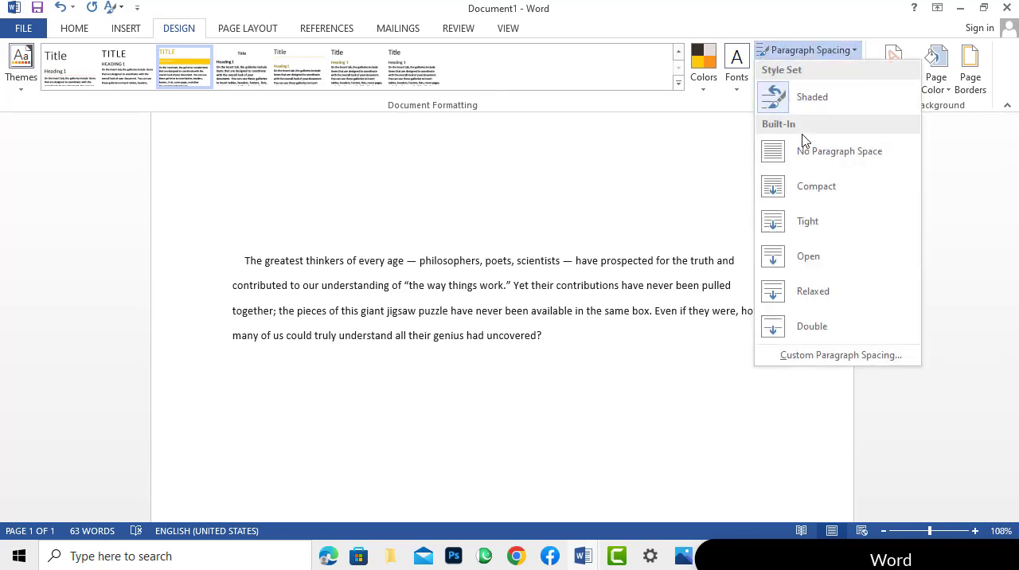
{"action": "left_click", "coordinate": [801, 264]}
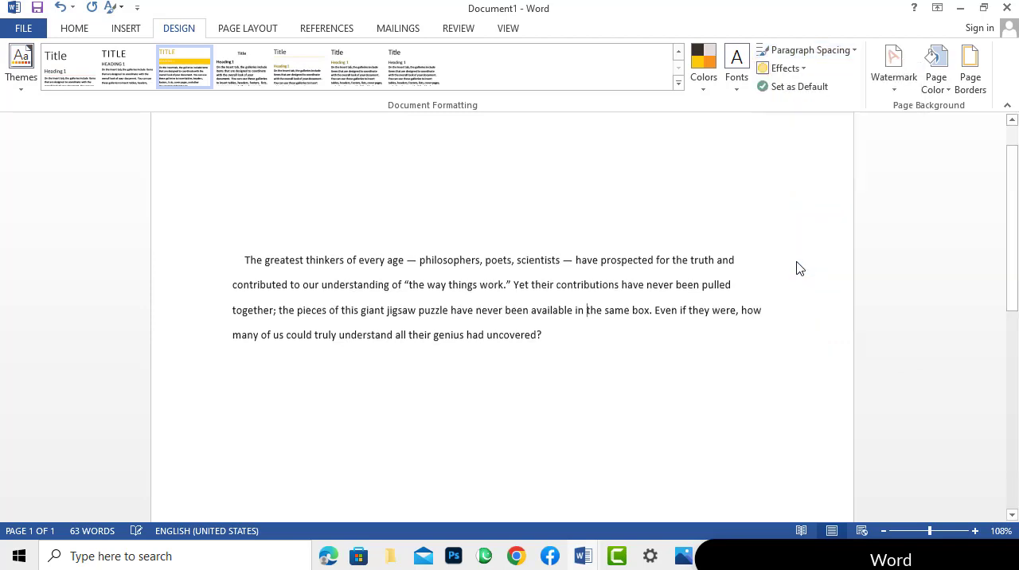
{"action": "left_click", "coordinate": [810, 52]}
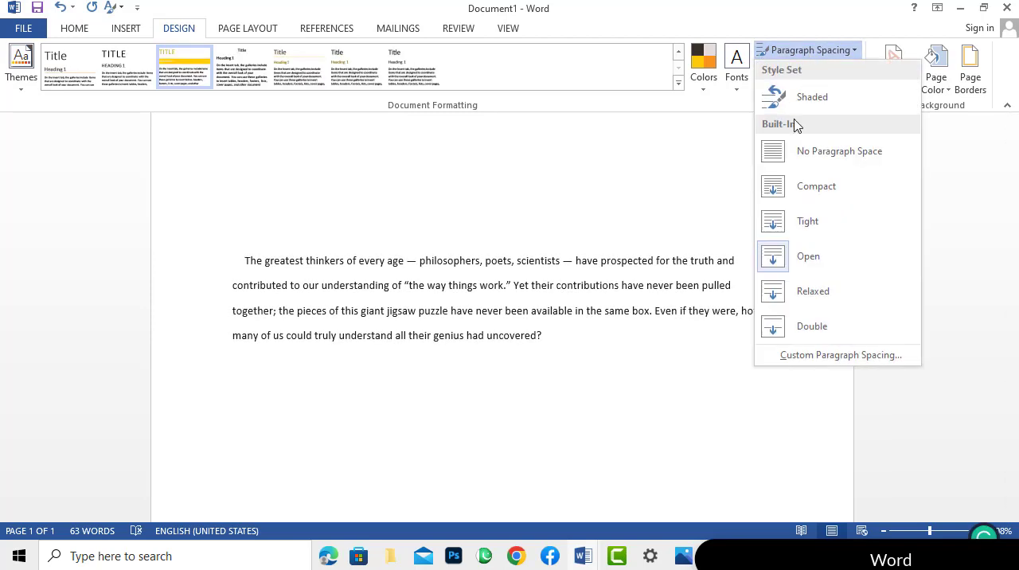
{"action": "left_click", "coordinate": [775, 292]}
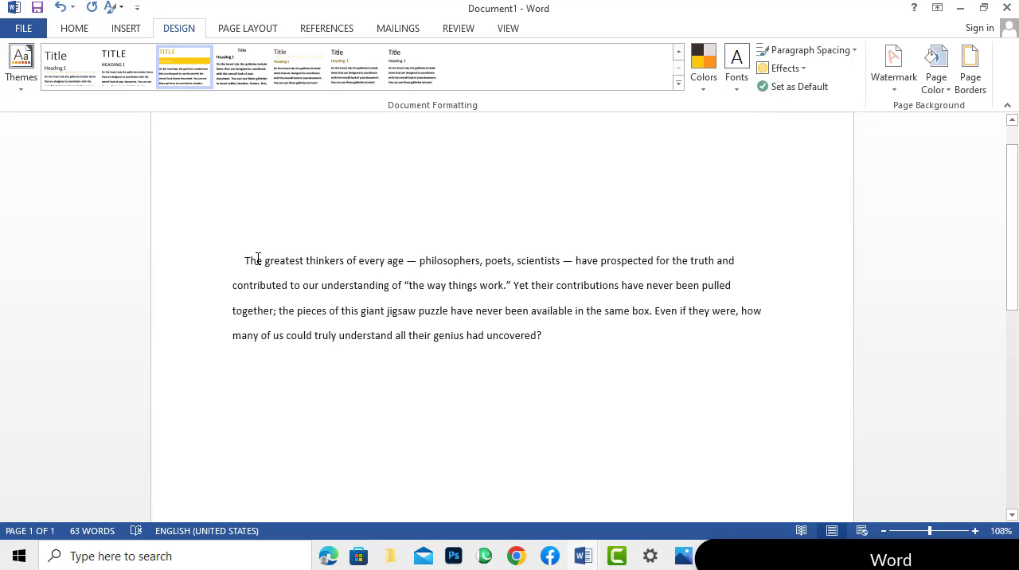
Duplicate the paragraph twice by pasting copies below the original text.
{"action": "left_click_drag", "start_coordinate": [244, 260], "coordinate": [552, 337]}
{"action": "key", "text": "ctrl+c"}
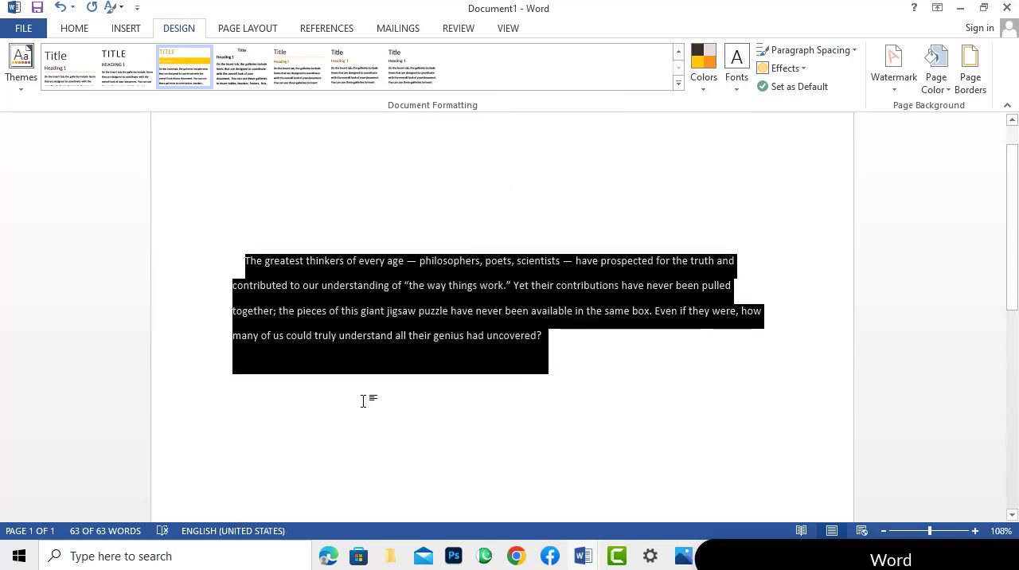
{"action": "left_click", "coordinate": [232, 378]}
{"action": "right_click", "coordinate": [233, 377]}
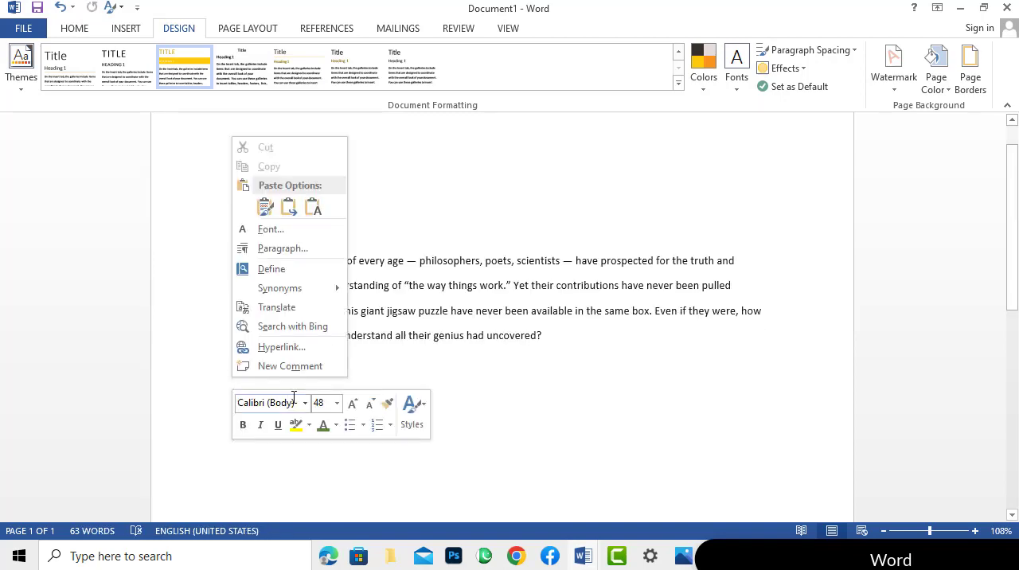
{"action": "left_click", "coordinate": [265, 206]}
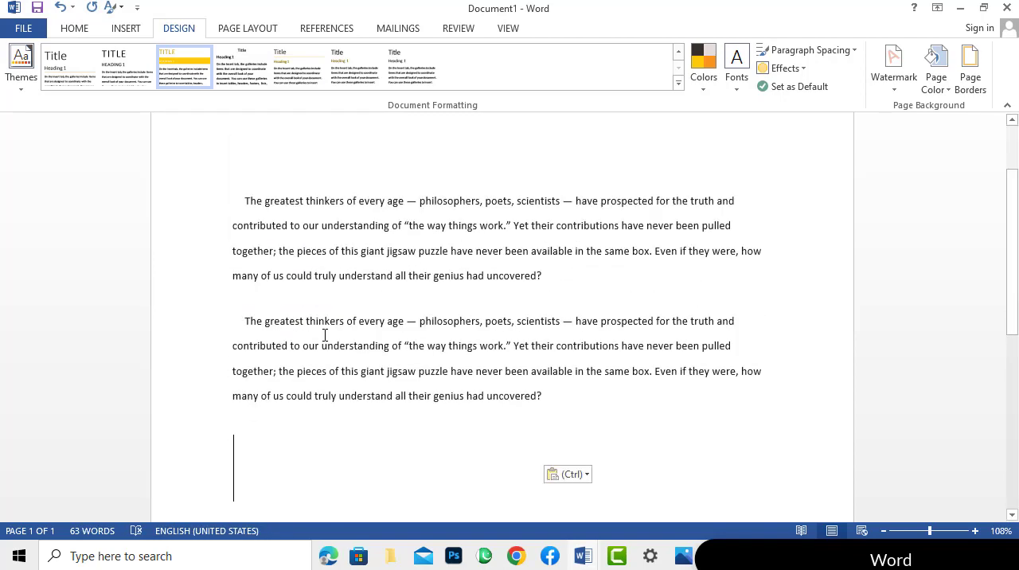
{"action": "right_click", "coordinate": [297, 444]}
{"action": "left_click", "coordinate": [329, 273]}
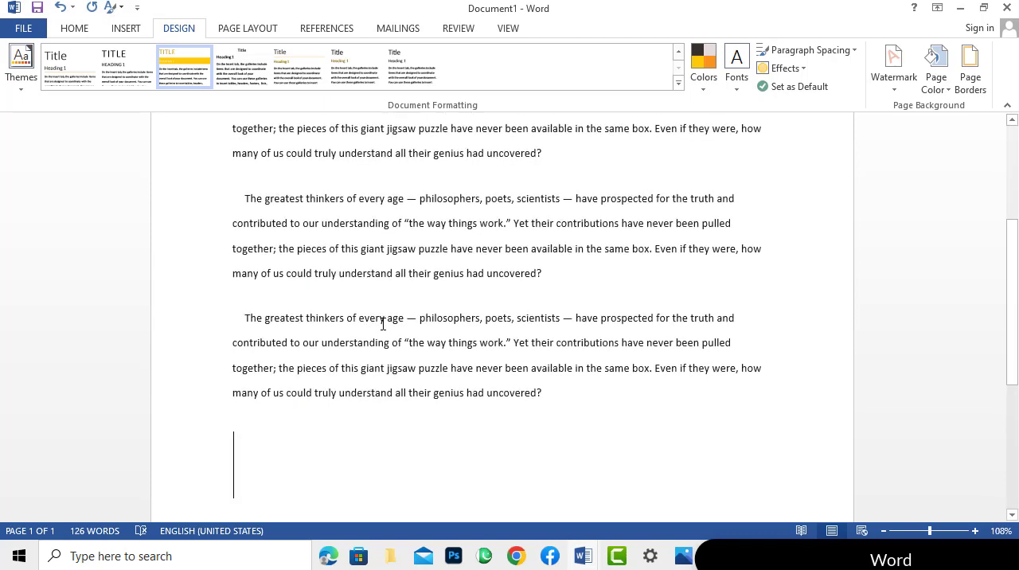
Select all the text and apply the Basic (Elegant) style set.
{"action": "scroll", "coordinate": [635, 336], "scroll_direction": "up", "scroll_amount": 5}
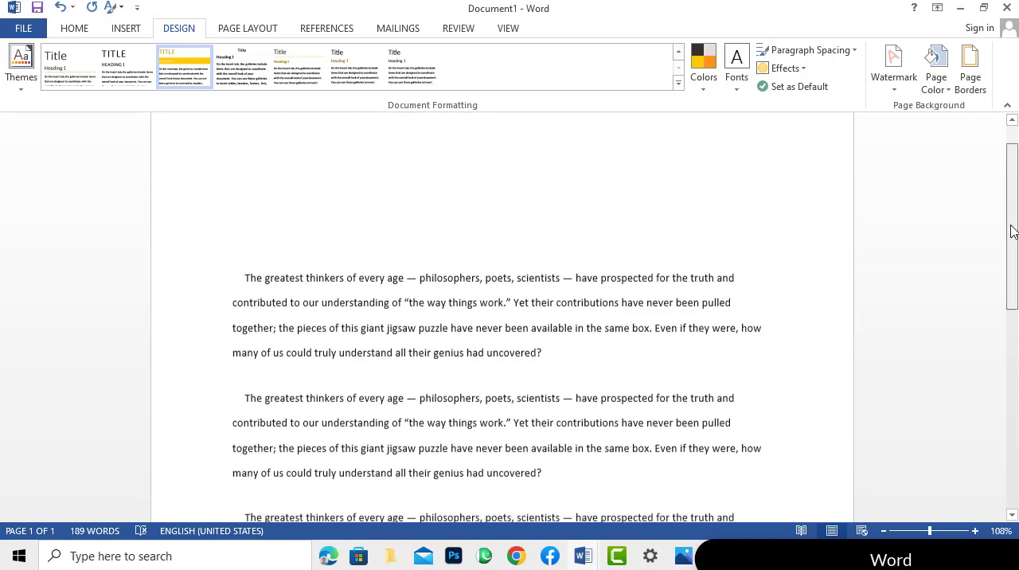
{"action": "scroll", "coordinate": [1009, 227], "scroll_direction": "down", "scroll_amount": 3}
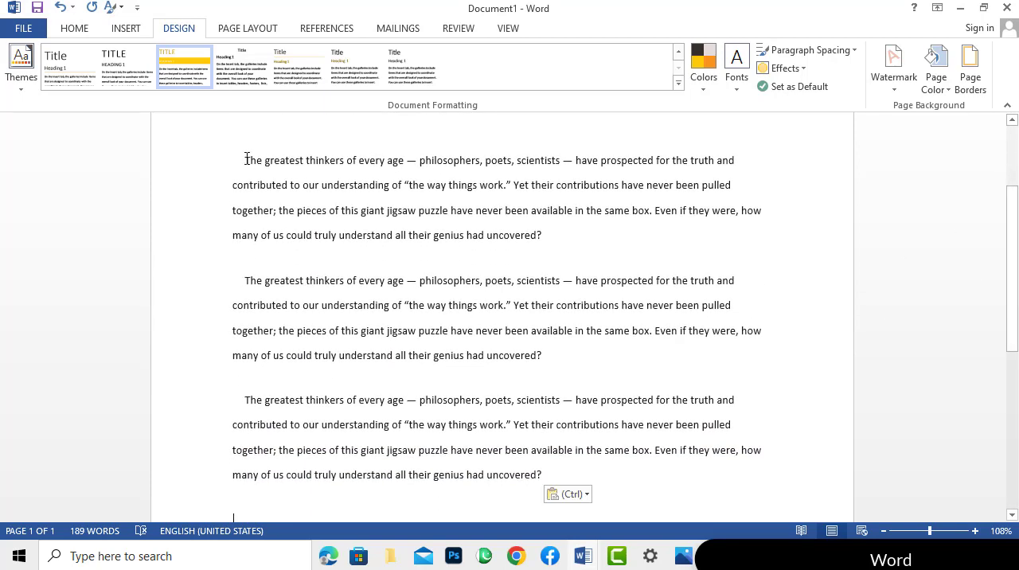
{"action": "left_click_drag", "start_coordinate": [245, 160], "coordinate": [556, 474]}
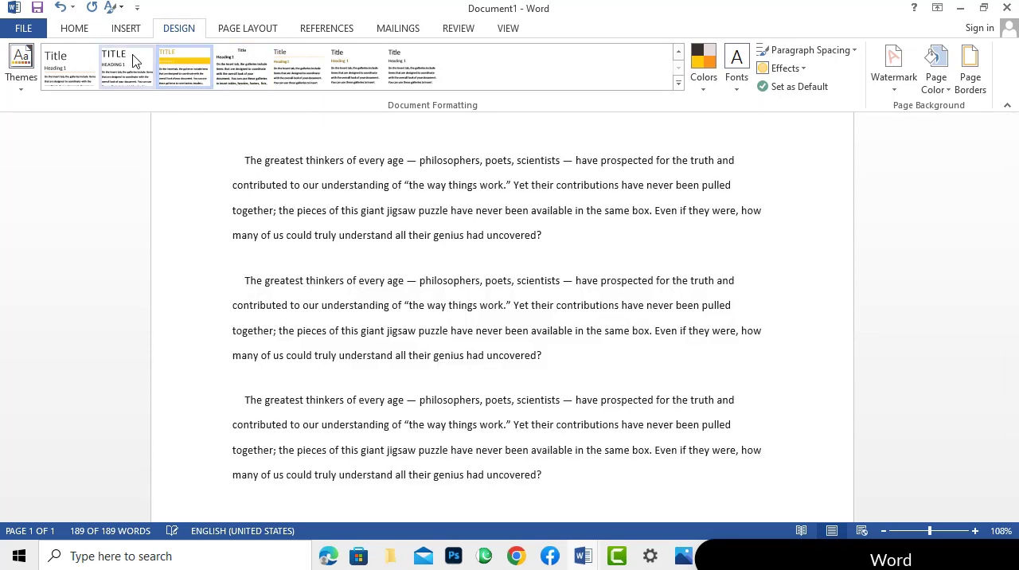
{"action": "key", "text": "ctrl+a"}
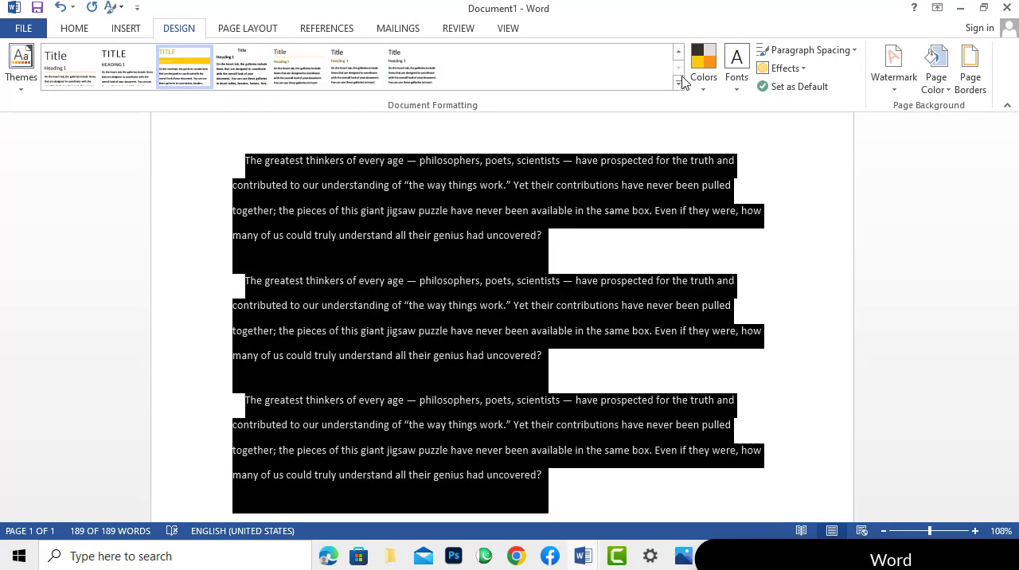
{"action": "left_click", "coordinate": [678, 83]}
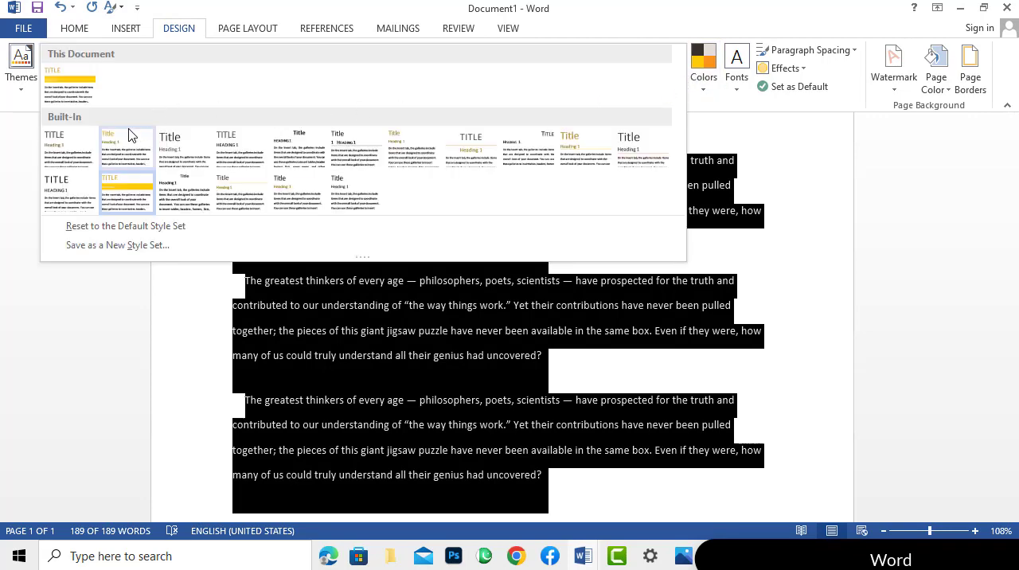
{"action": "left_click", "coordinate": [68, 143]}
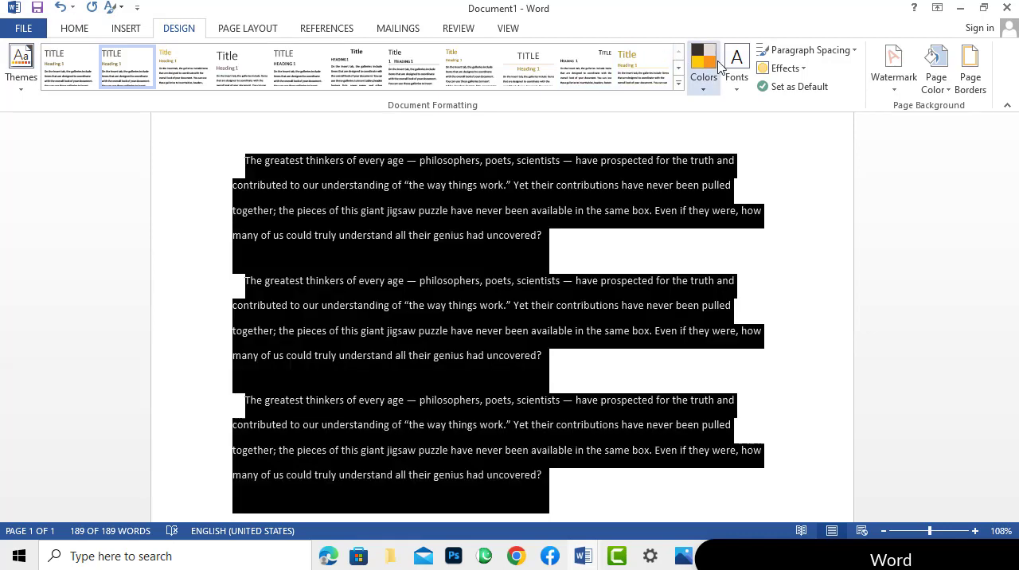
Apply Relaxed paragraph spacing to the restyled document.
{"action": "left_click", "coordinate": [811, 50]}
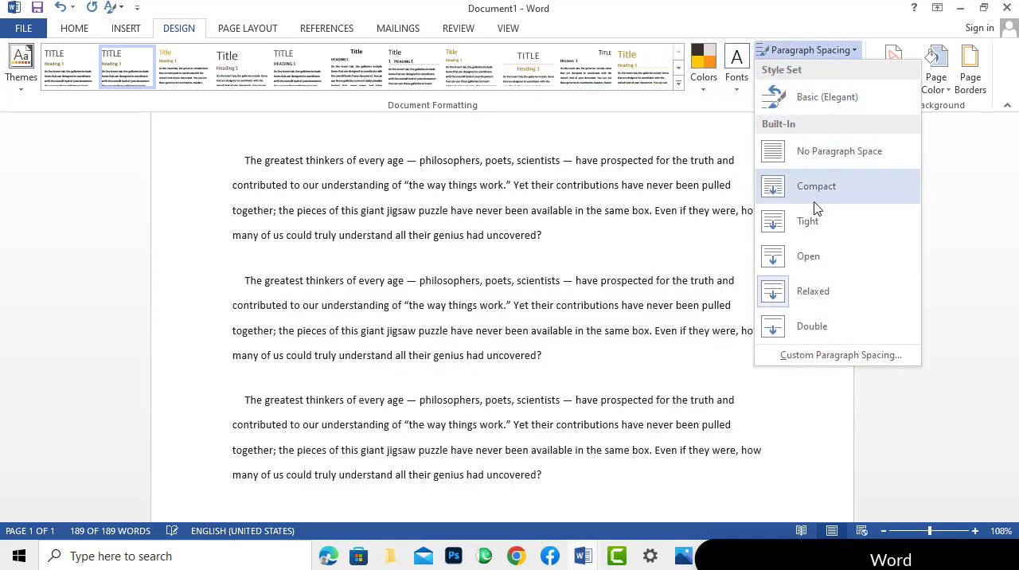
{"action": "left_click", "coordinate": [801, 296]}
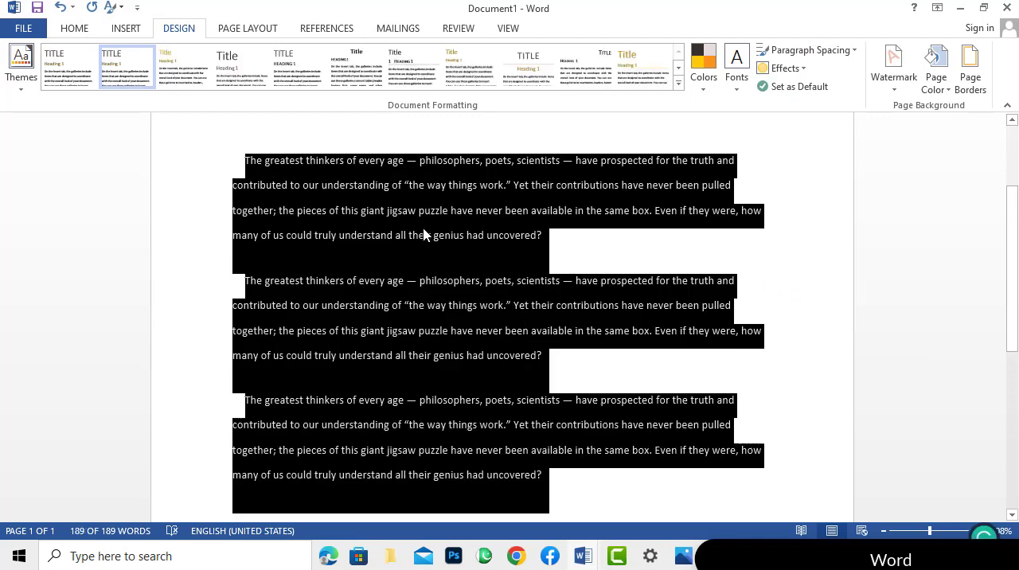
{"action": "left_click", "coordinate": [824, 51]}
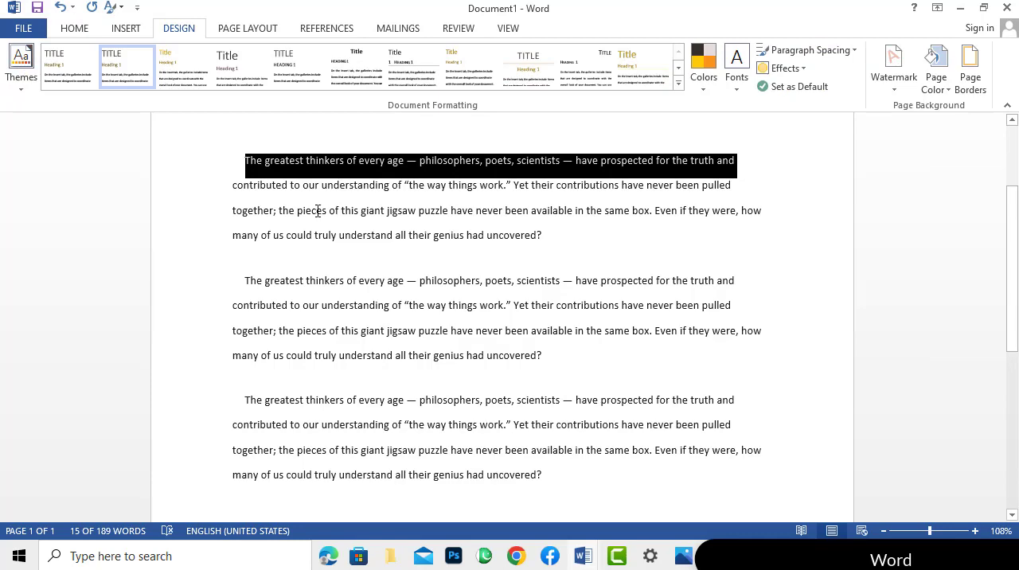
Apply the Facet document theme.
{"action": "left_click", "coordinate": [22, 71]}
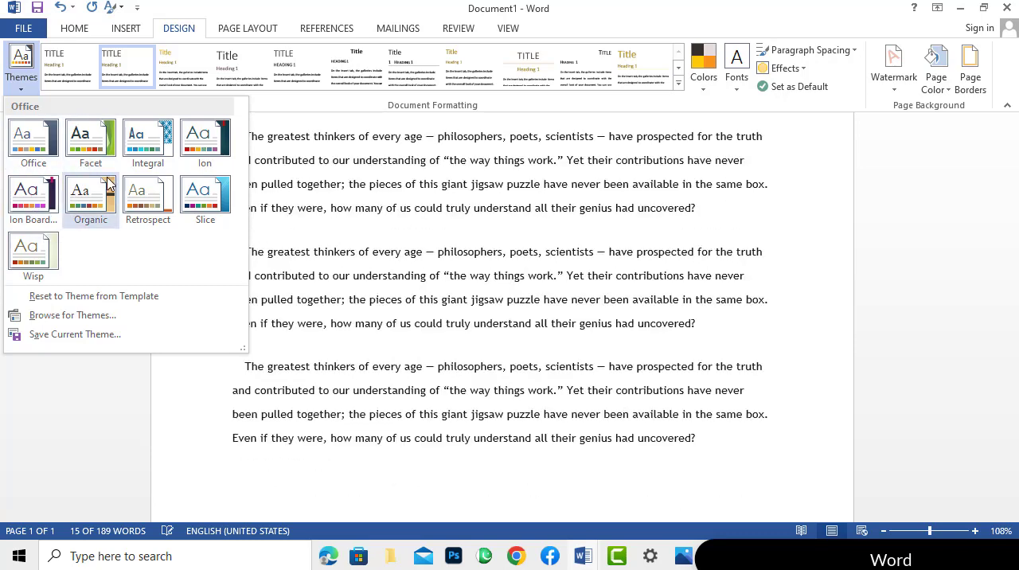
{"action": "left_click", "coordinate": [73, 152]}
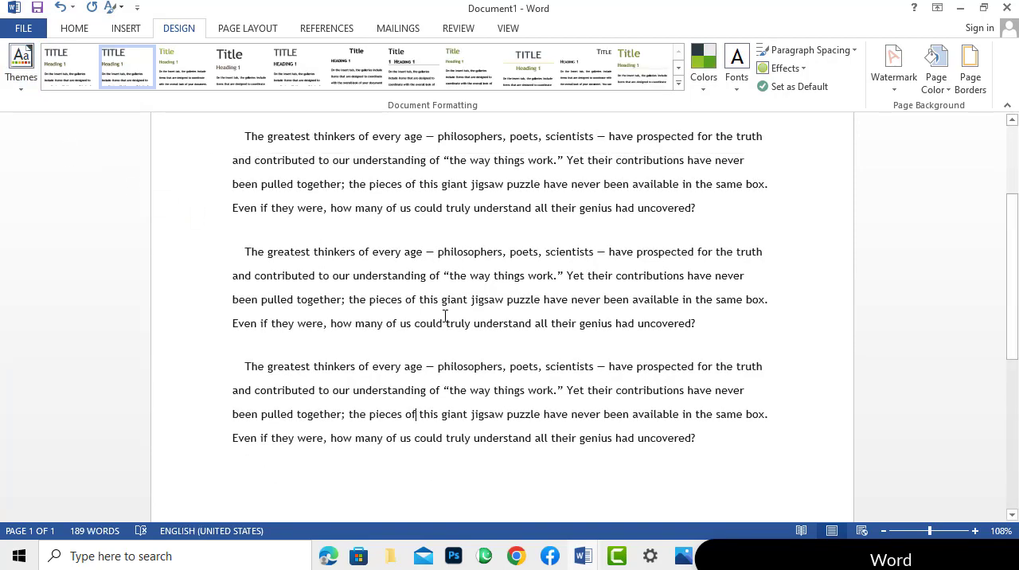
Insert the Banded built-in cover page at the start of the document.
{"action": "left_click", "coordinate": [125, 28]}
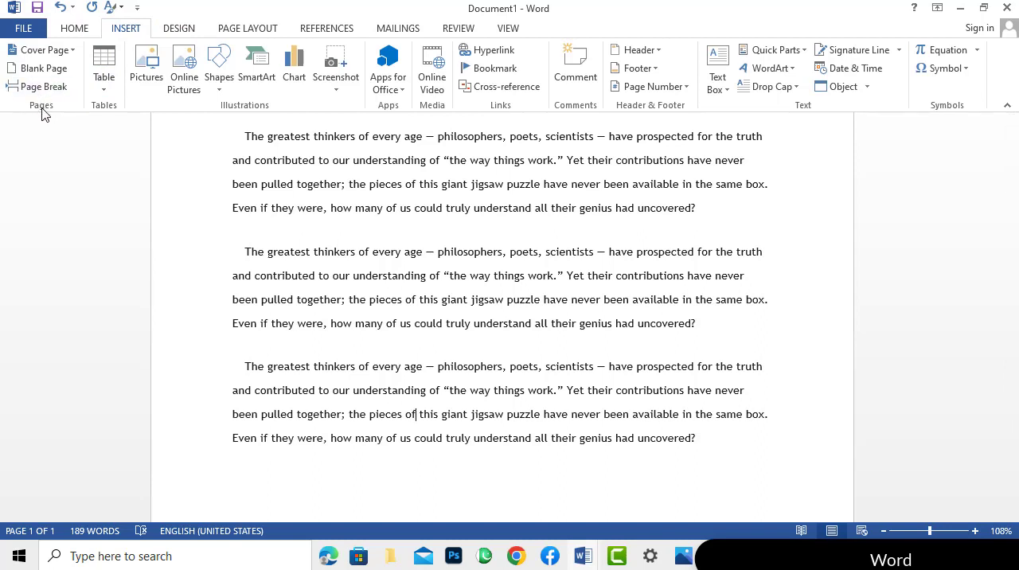
{"action": "left_click", "coordinate": [71, 50]}
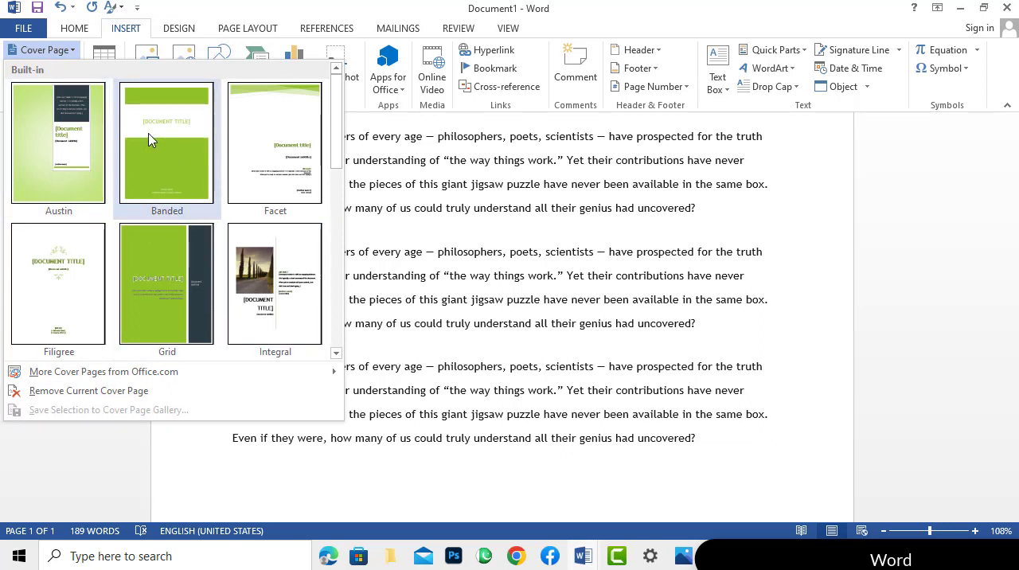
{"action": "scroll", "coordinate": [151, 139], "scroll_direction": "down", "scroll_amount": 5}
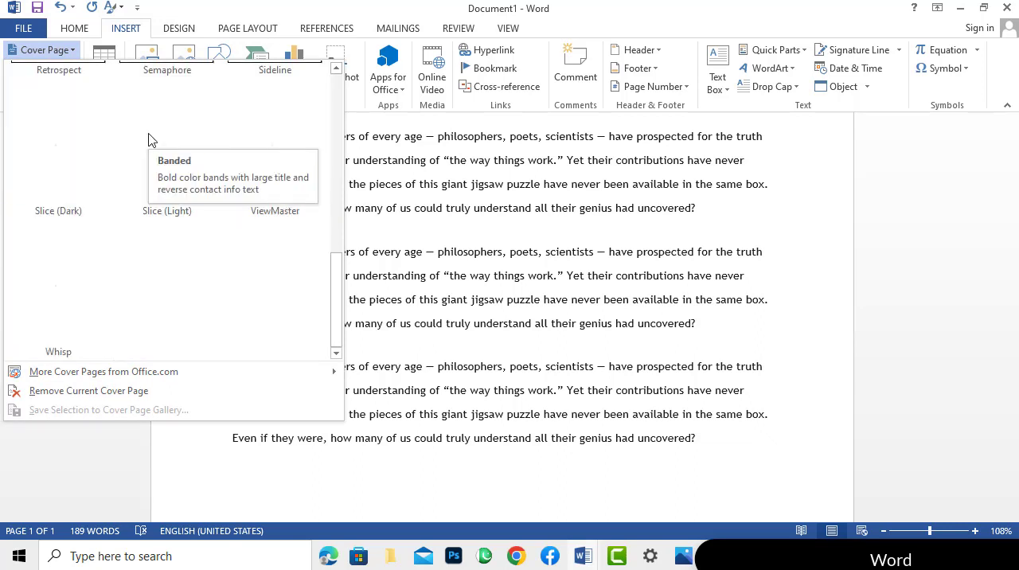
{"action": "scroll", "coordinate": [181, 267], "scroll_direction": "up", "scroll_amount": 5}
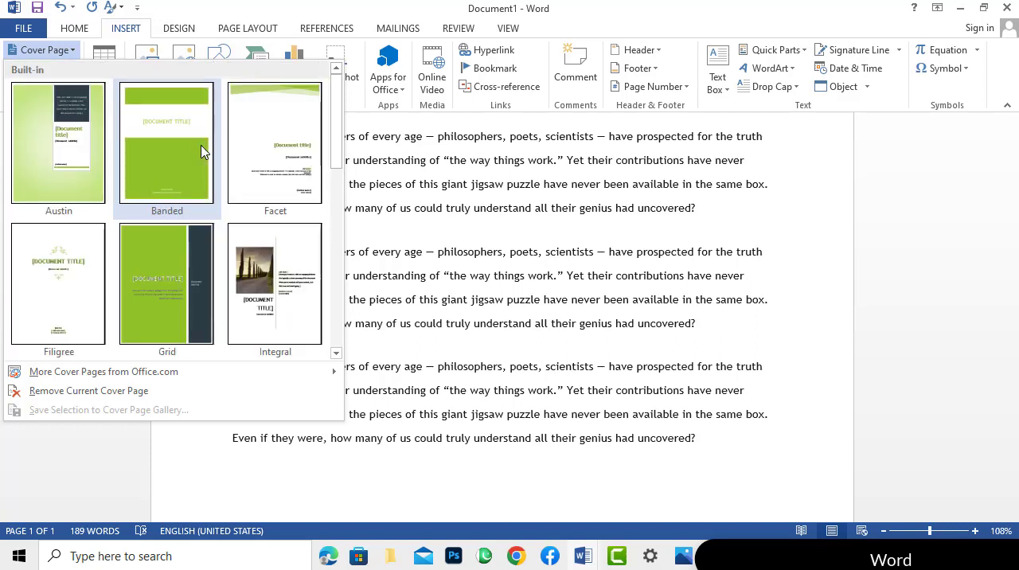
{"action": "scroll", "coordinate": [218, 232], "scroll_direction": "down", "scroll_amount": 5}
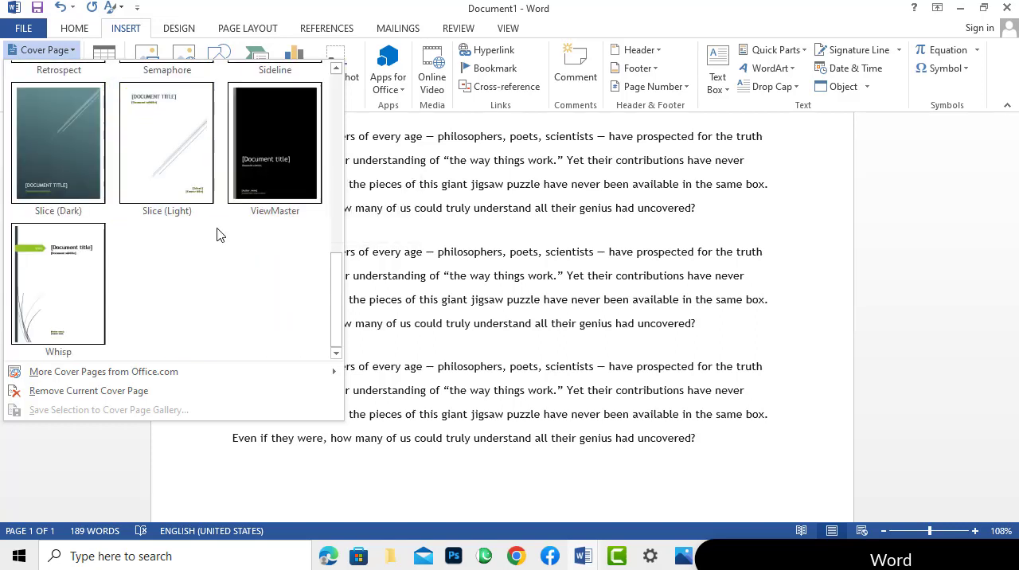
{"action": "scroll", "coordinate": [217, 234], "scroll_direction": "up", "scroll_amount": 5}
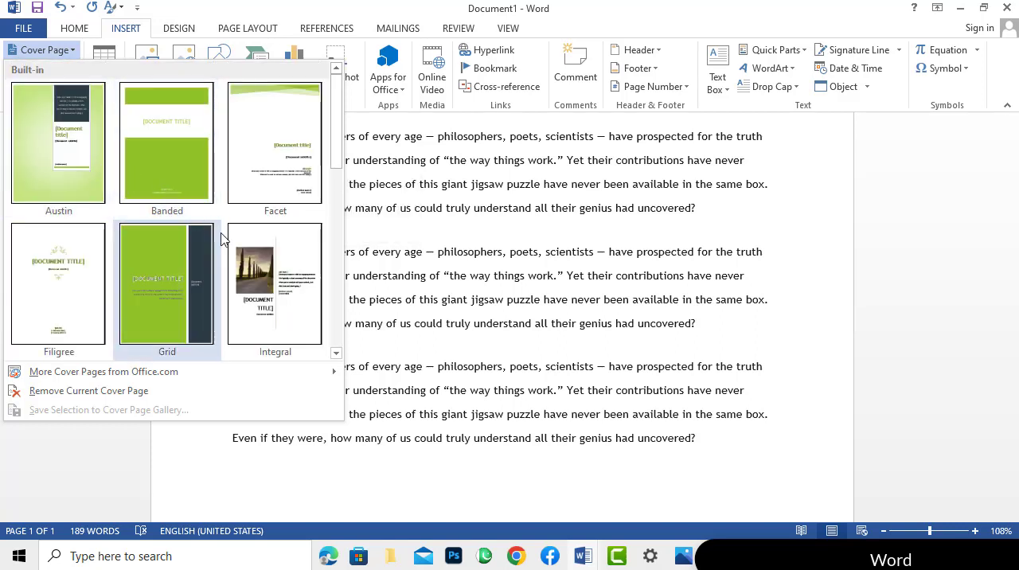
{"action": "left_click", "coordinate": [189, 176]}
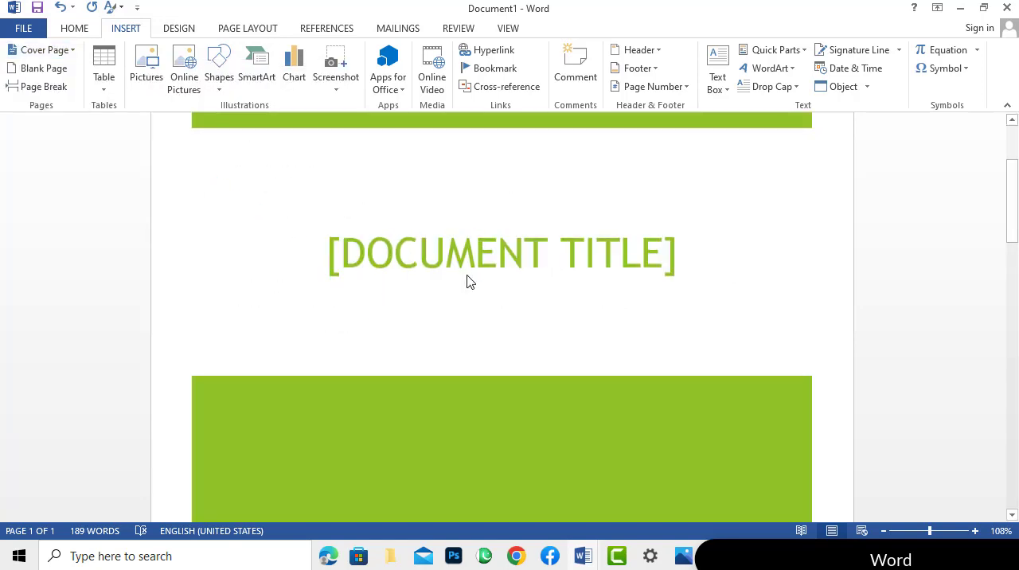
Scroll through the document to examine the inserted cover page and the body text after it.
{"action": "scroll", "coordinate": [477, 241], "scroll_direction": "up", "scroll_amount": 2}
{"action": "scroll", "coordinate": [473, 282], "scroll_direction": "down", "scroll_amount": 10}
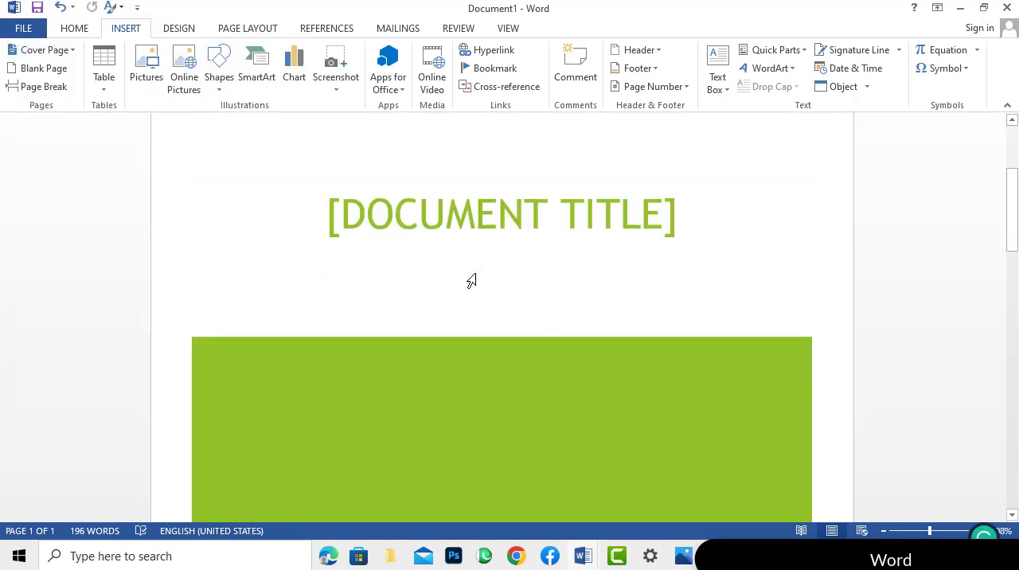
{"action": "scroll", "coordinate": [477, 274], "scroll_direction": "down", "scroll_amount": 5}
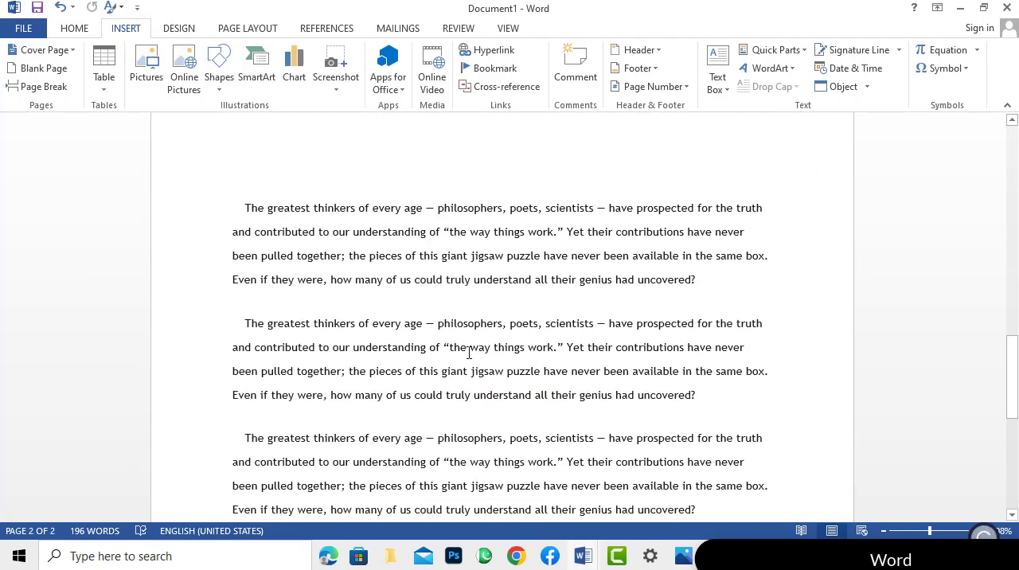
{"action": "scroll", "coordinate": [424, 302], "scroll_direction": "up", "scroll_amount": 5}
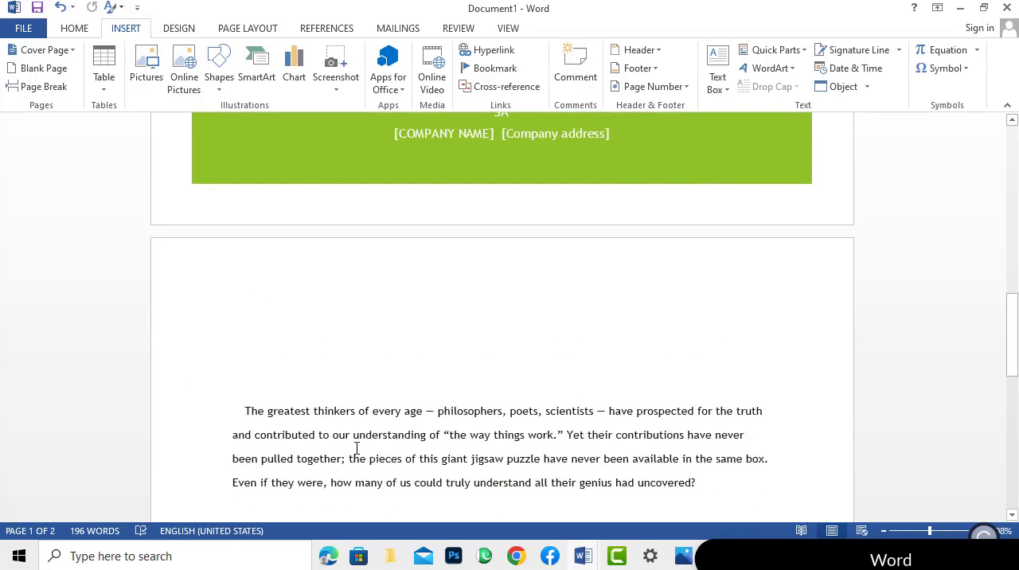
{"action": "scroll", "coordinate": [453, 441], "scroll_direction": "up", "scroll_amount": 4}
{"action": "scroll", "coordinate": [532, 370], "scroll_direction": "up", "scroll_amount": 3}
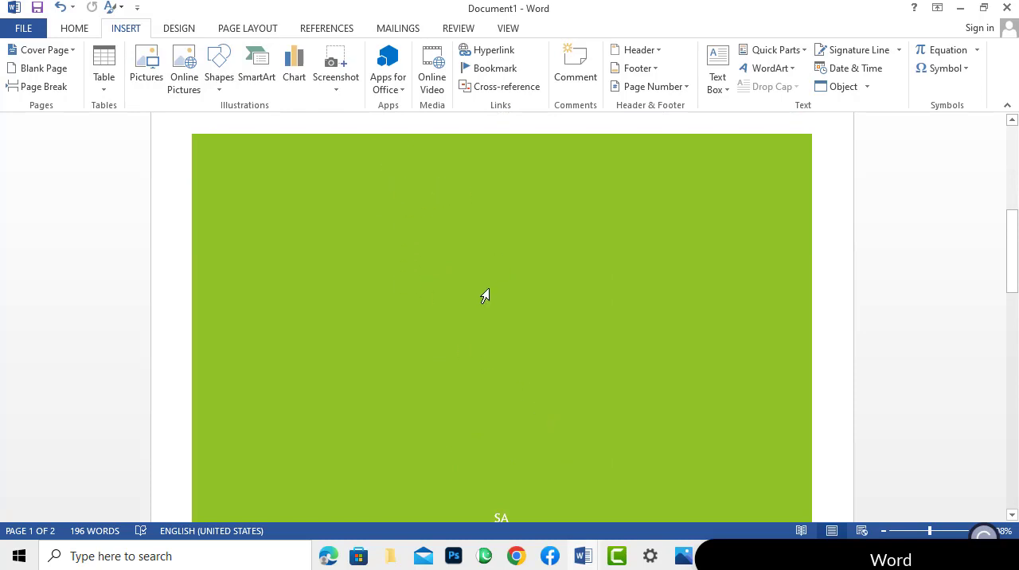
{"action": "scroll", "coordinate": [484, 296], "scroll_direction": "down", "scroll_amount": 3}
{"action": "scroll", "coordinate": [485, 296], "scroll_direction": "up", "scroll_amount": 6}
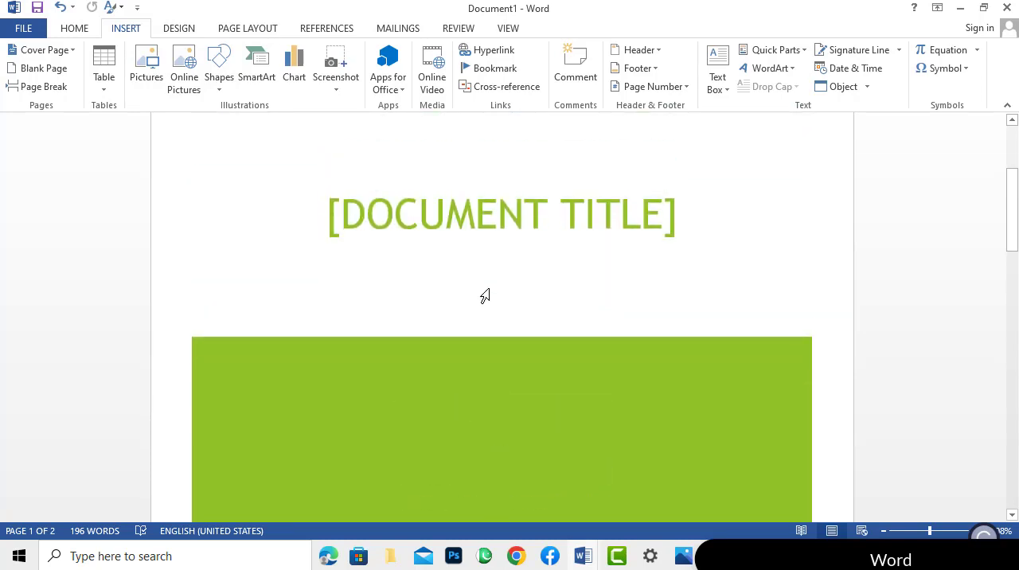
{"action": "scroll", "coordinate": [485, 297], "scroll_direction": "down", "scroll_amount": 3}
{"action": "scroll", "coordinate": [484, 293], "scroll_direction": "up", "scroll_amount": 6}
Replace the current cover page with the Slice (Dark) cover page design.
{"action": "left_click", "coordinate": [492, 432]}
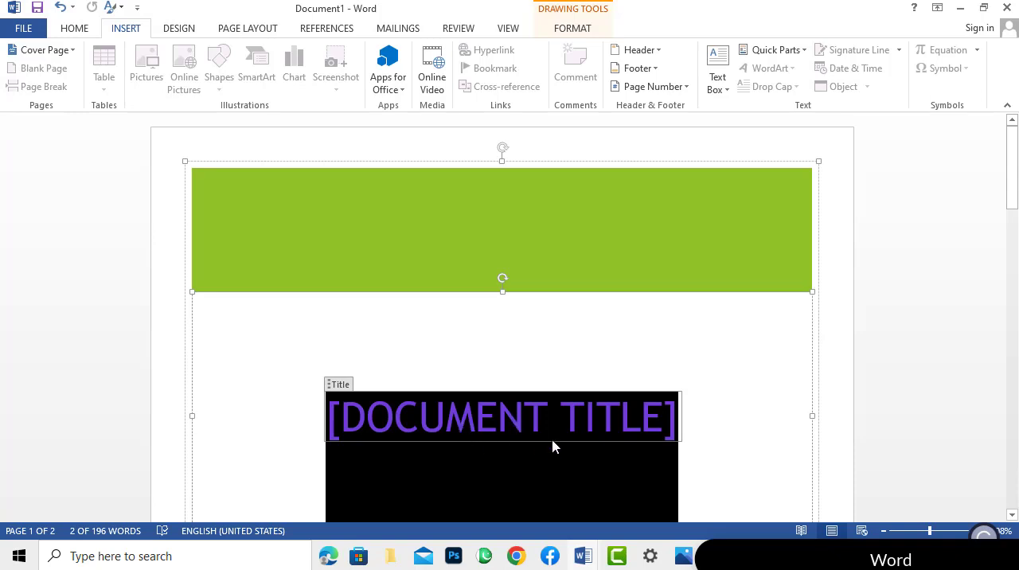
{"action": "left_click", "coordinate": [72, 51]}
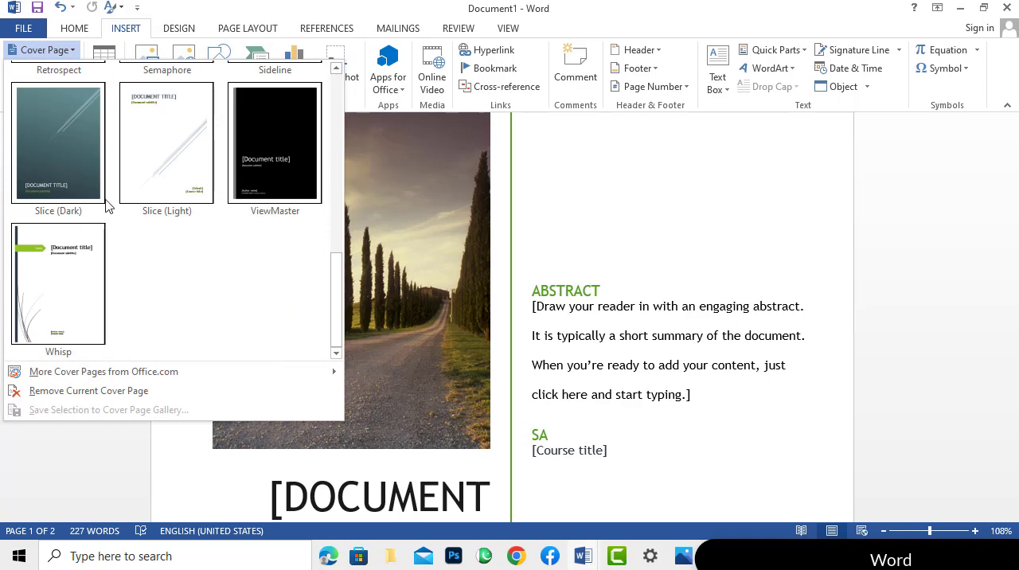
{"action": "left_click", "coordinate": [65, 157]}
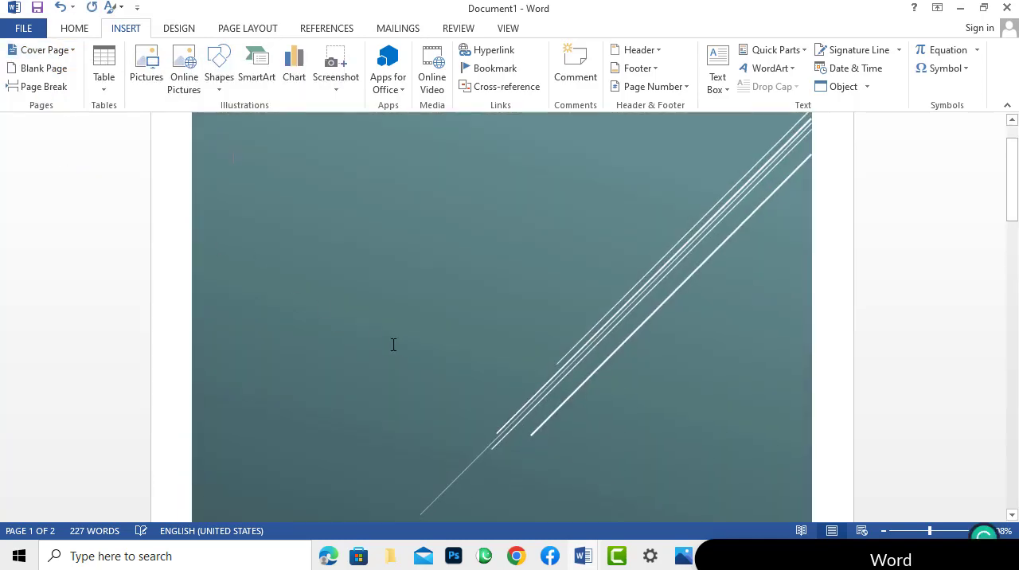
Scroll to the end of the document and insert a blank page there.
{"action": "left_click_drag", "start_coordinate": [1011, 211], "coordinate": [1010, 371]}
{"action": "scroll", "coordinate": [357, 294], "scroll_direction": "down", "scroll_amount": 3}
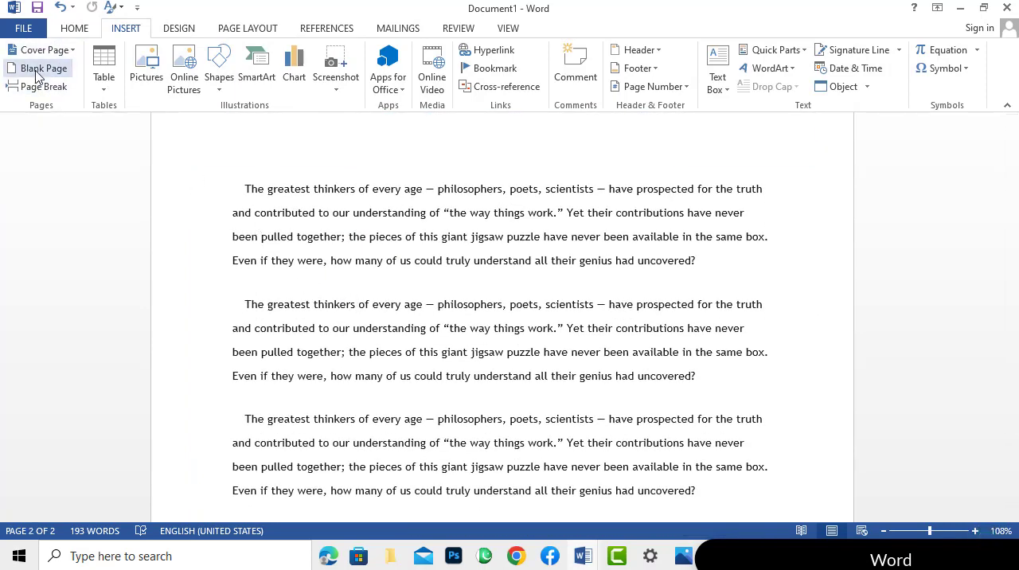
{"action": "scroll", "coordinate": [742, 312], "scroll_direction": "down", "scroll_amount": 3}
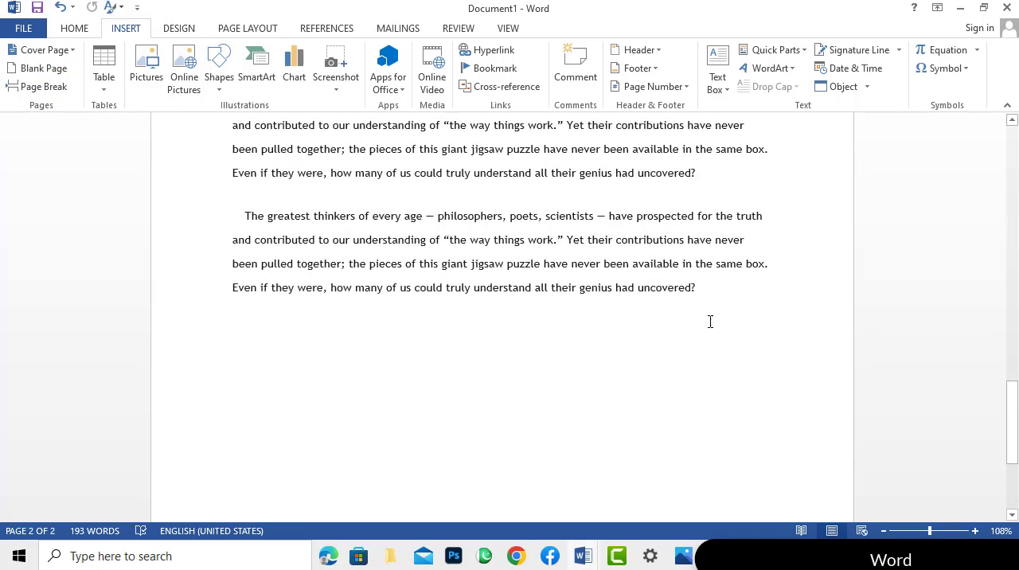
{"action": "left_click_drag", "start_coordinate": [1009, 406], "coordinate": [981, 460]}
{"action": "scroll", "coordinate": [666, 284], "scroll_direction": "down", "scroll_amount": 3}
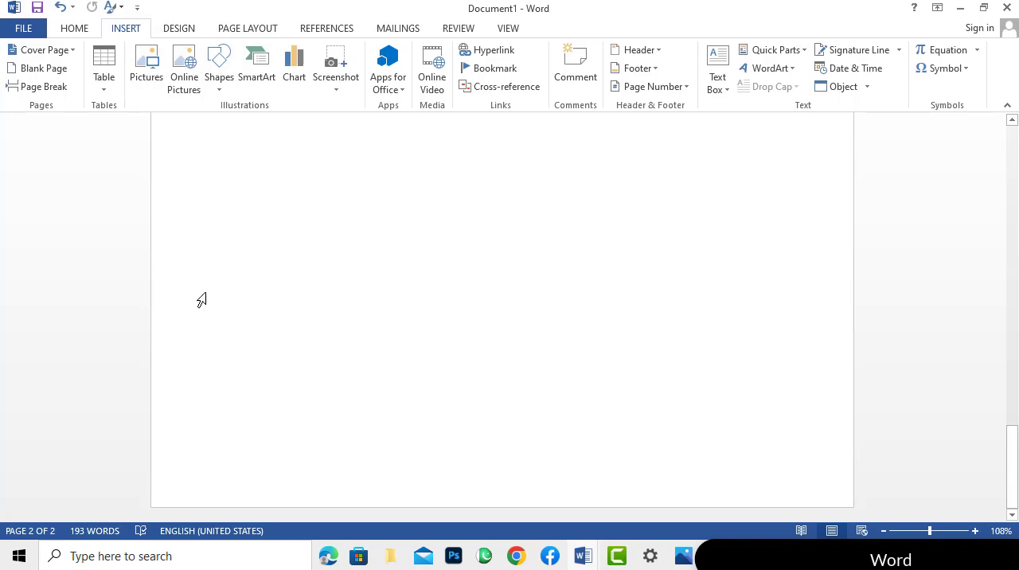
{"action": "left_click", "coordinate": [67, 74]}
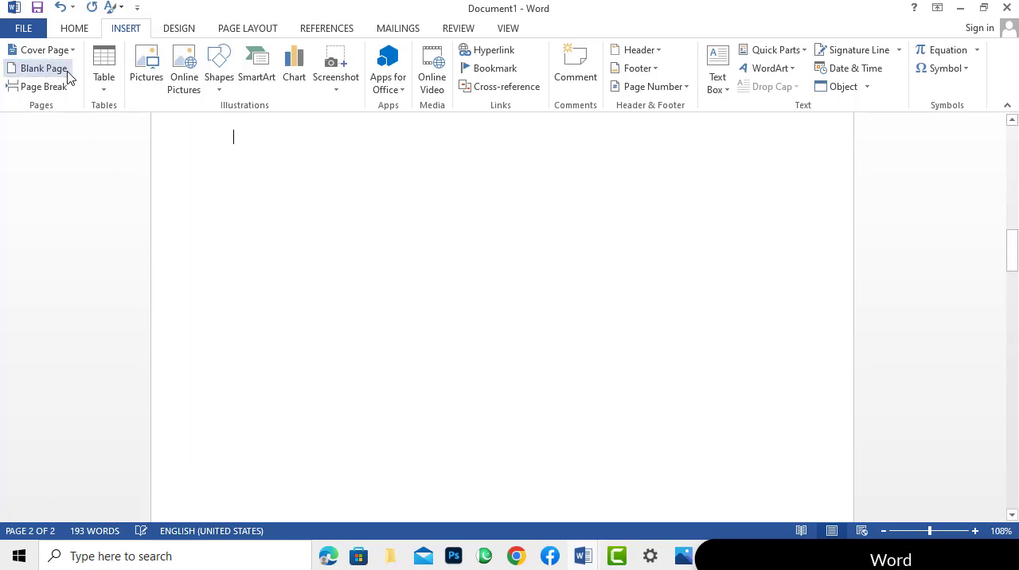
Insert a second blank page at the cursor position.
{"action": "scroll", "coordinate": [353, 331], "scroll_direction": "up", "scroll_amount": 3}
{"action": "scroll", "coordinate": [352, 331], "scroll_direction": "down", "scroll_amount": 3}
{"action": "scroll", "coordinate": [352, 330], "scroll_direction": "up", "scroll_amount": 6}
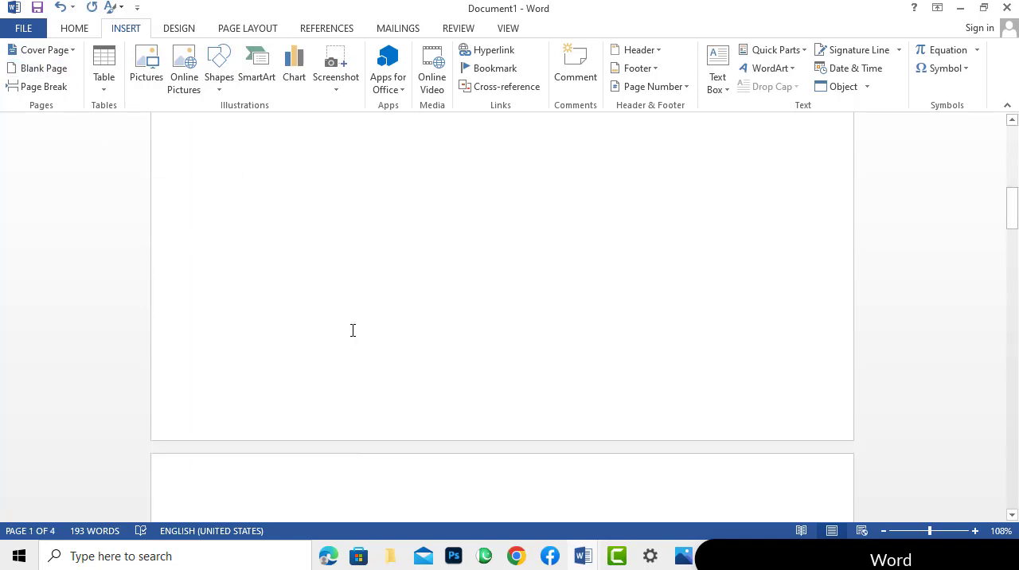
{"action": "scroll", "coordinate": [353, 330], "scroll_direction": "up", "scroll_amount": 3}
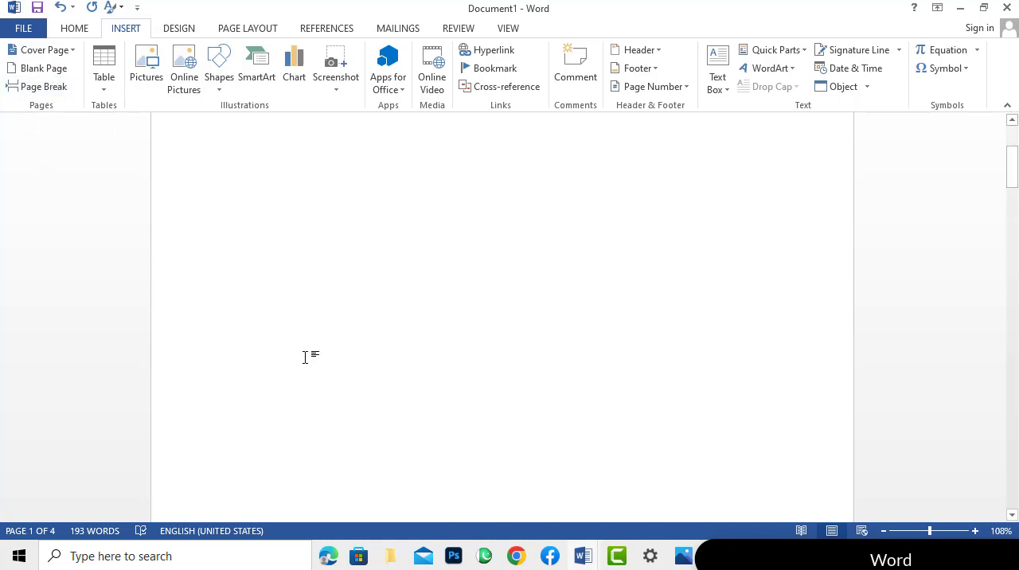
{"action": "scroll", "coordinate": [305, 356], "scroll_direction": "down", "scroll_amount": 2}
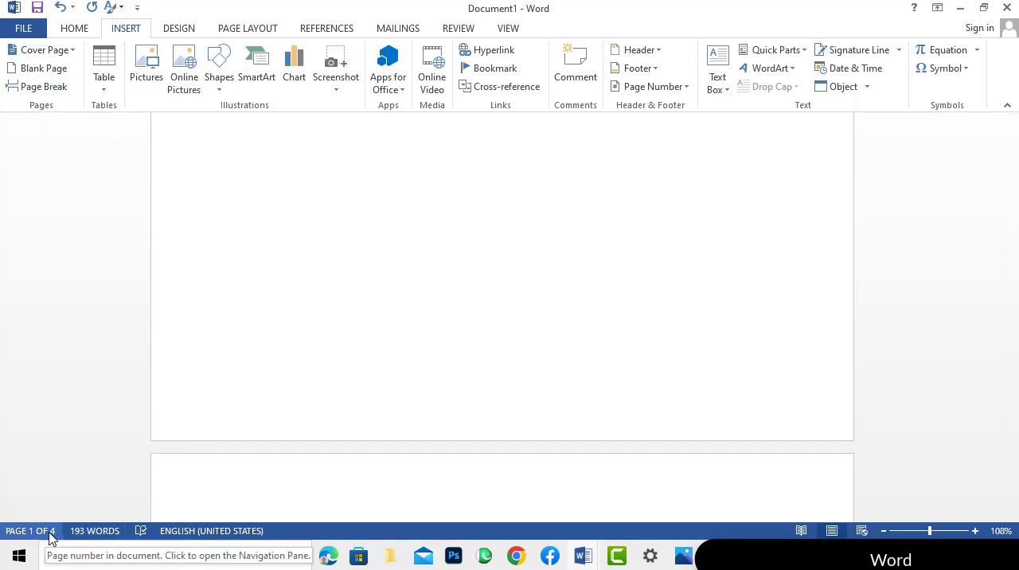
{"action": "left_click", "coordinate": [43, 70]}
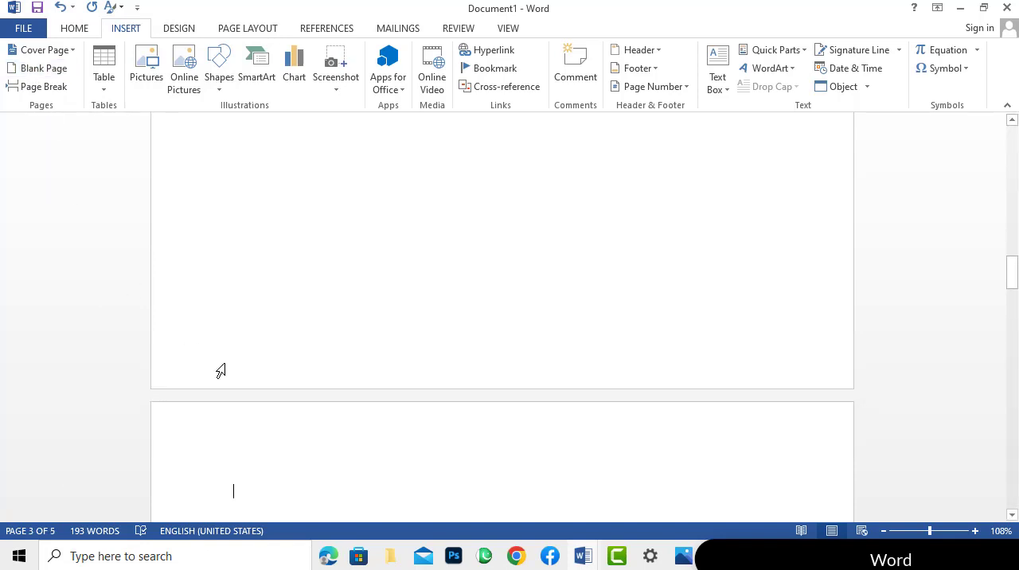
Move to the end of the body text and insert another blank page.
{"action": "scroll", "coordinate": [264, 413], "scroll_direction": "down", "scroll_amount": 4}
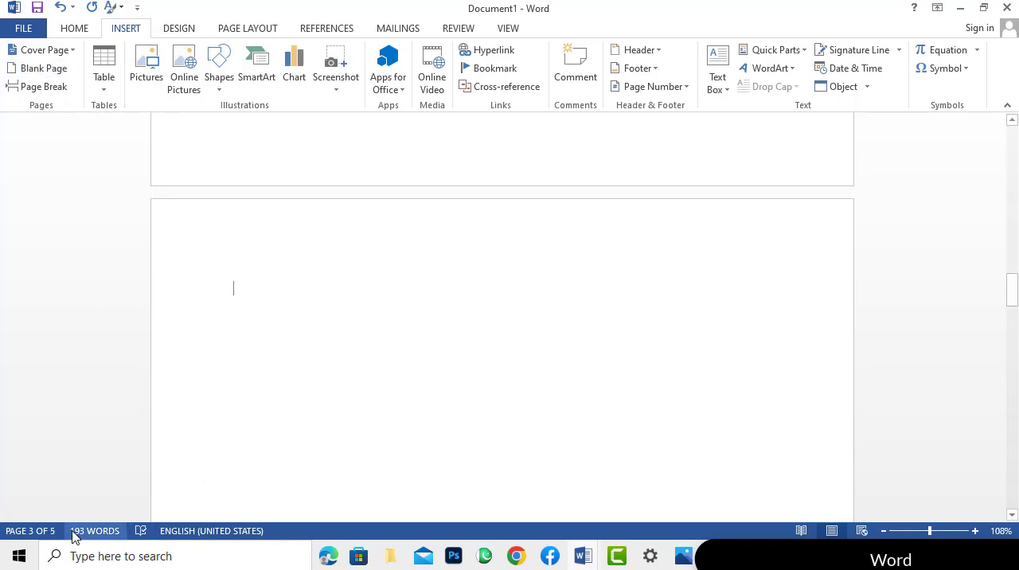
{"action": "left_click_drag", "start_coordinate": [1013, 296], "coordinate": [980, 434]}
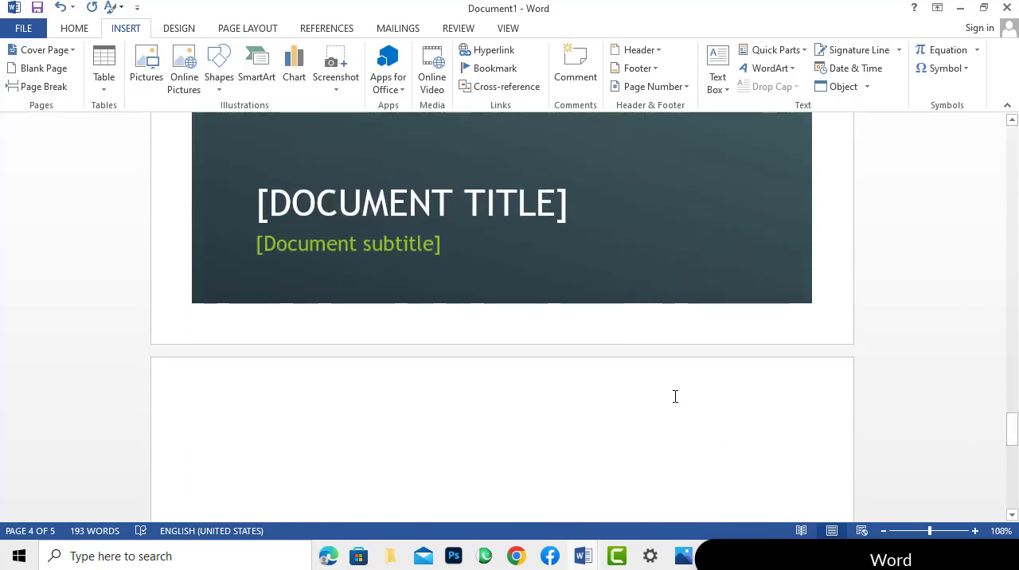
{"action": "scroll", "coordinate": [675, 397], "scroll_direction": "down", "scroll_amount": 8}
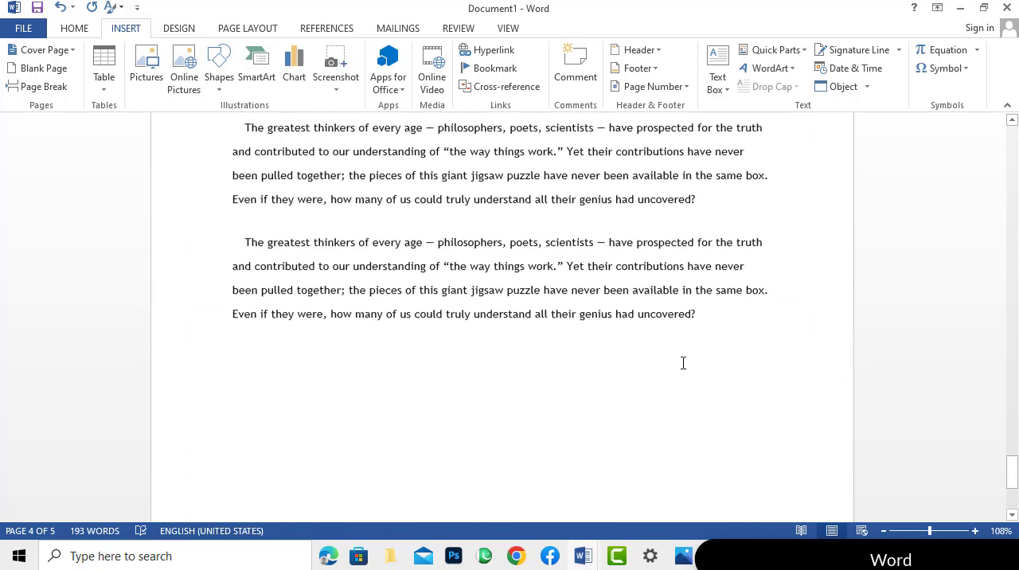
{"action": "scroll", "coordinate": [683, 363], "scroll_direction": "down", "scroll_amount": 2}
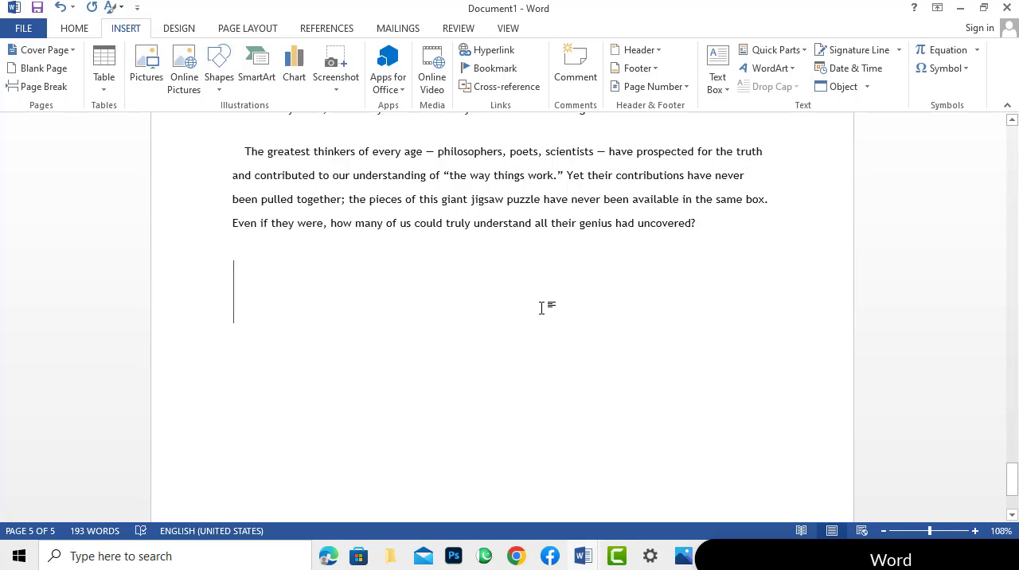
{"action": "left_click", "coordinate": [63, 69]}
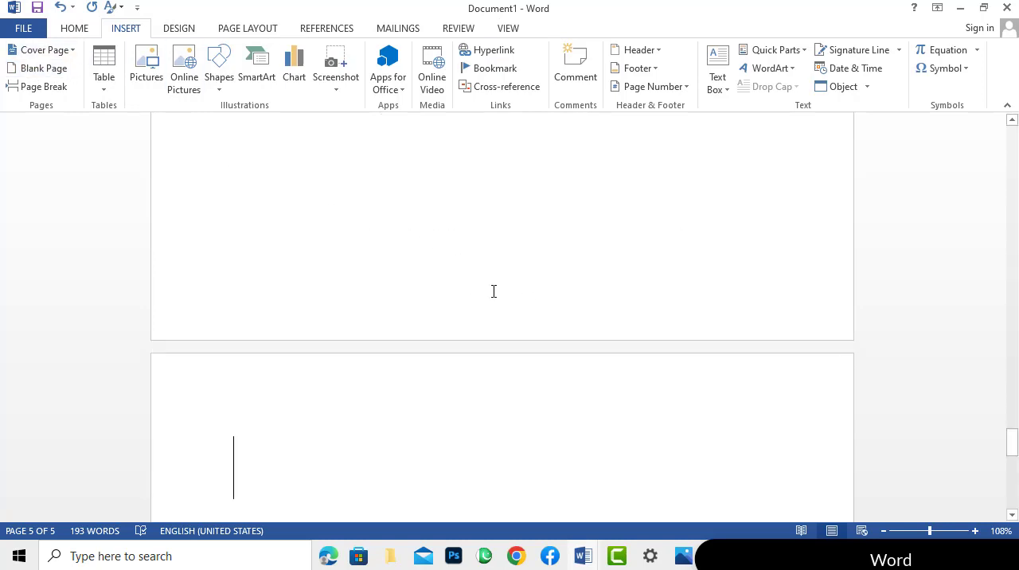
Insert a page break at the cursor position.
{"action": "scroll", "coordinate": [492, 292], "scroll_direction": "down", "scroll_amount": 4}
{"action": "scroll", "coordinate": [492, 295], "scroll_direction": "up", "scroll_amount": 4}
{"action": "scroll", "coordinate": [492, 293], "scroll_direction": "up", "scroll_amount": 10}
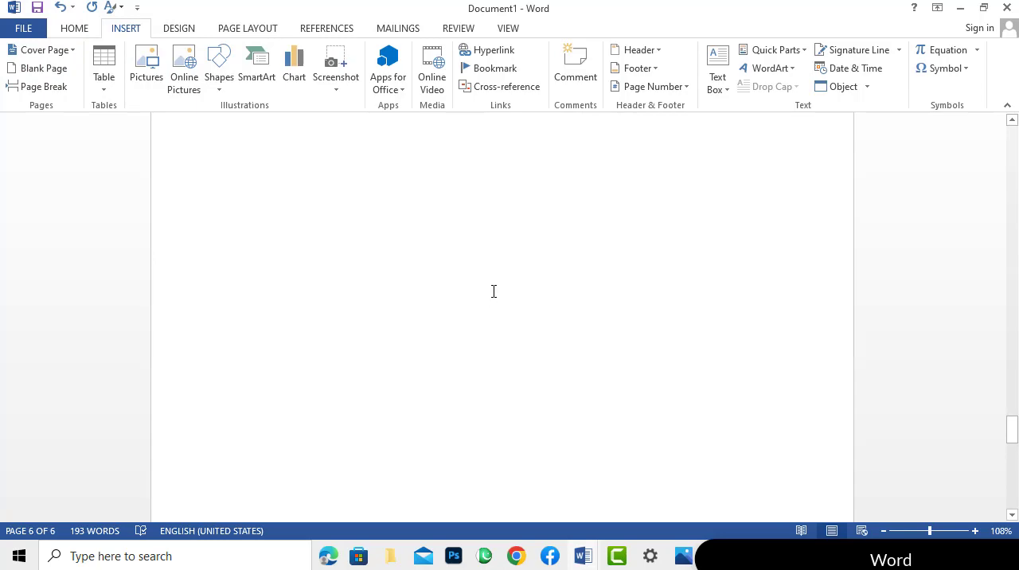
{"action": "scroll", "coordinate": [493, 292], "scroll_direction": "up", "scroll_amount": 4}
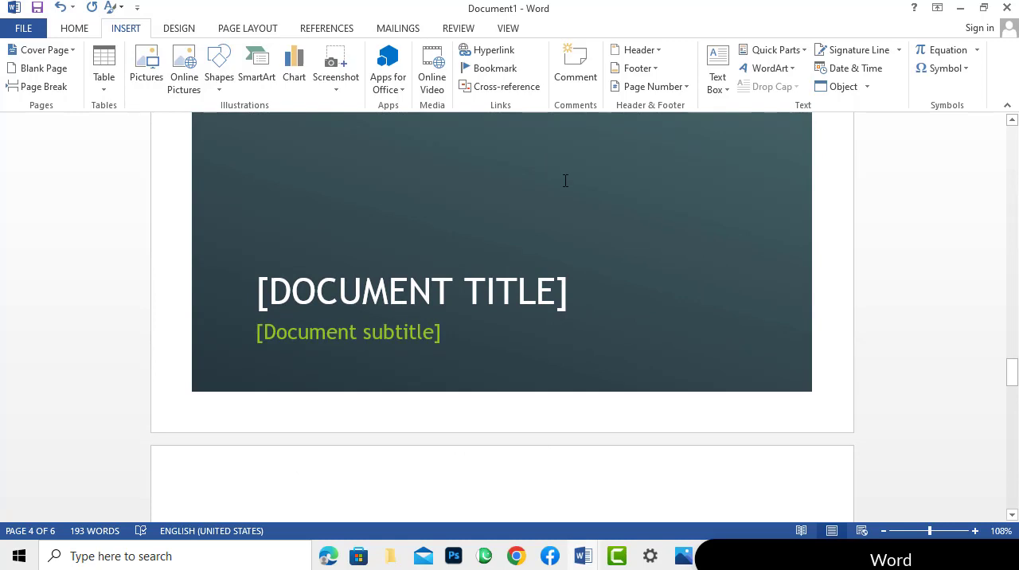
{"action": "scroll", "coordinate": [565, 180], "scroll_direction": "up", "scroll_amount": 3}
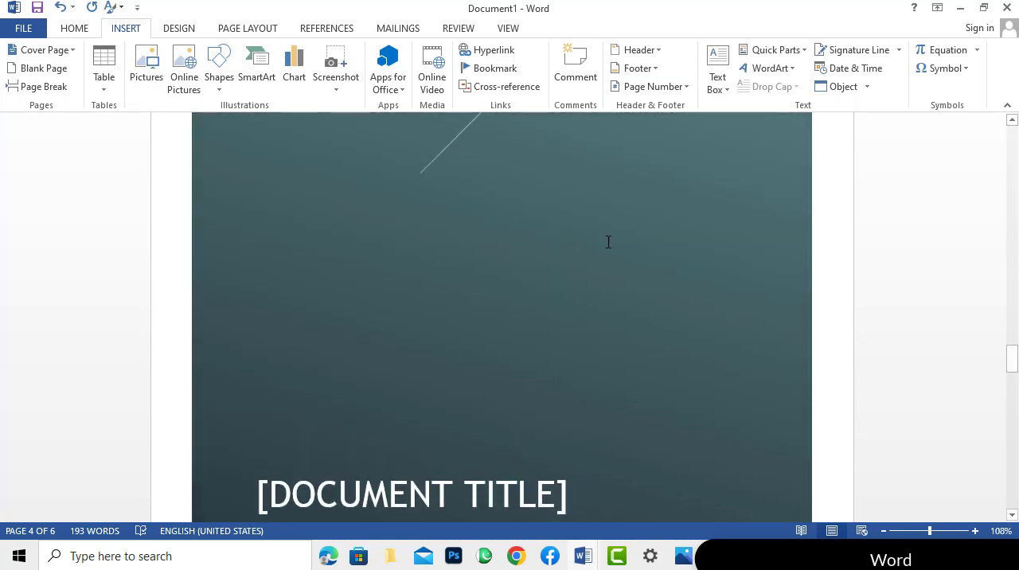
{"action": "left_click", "coordinate": [64, 89]}
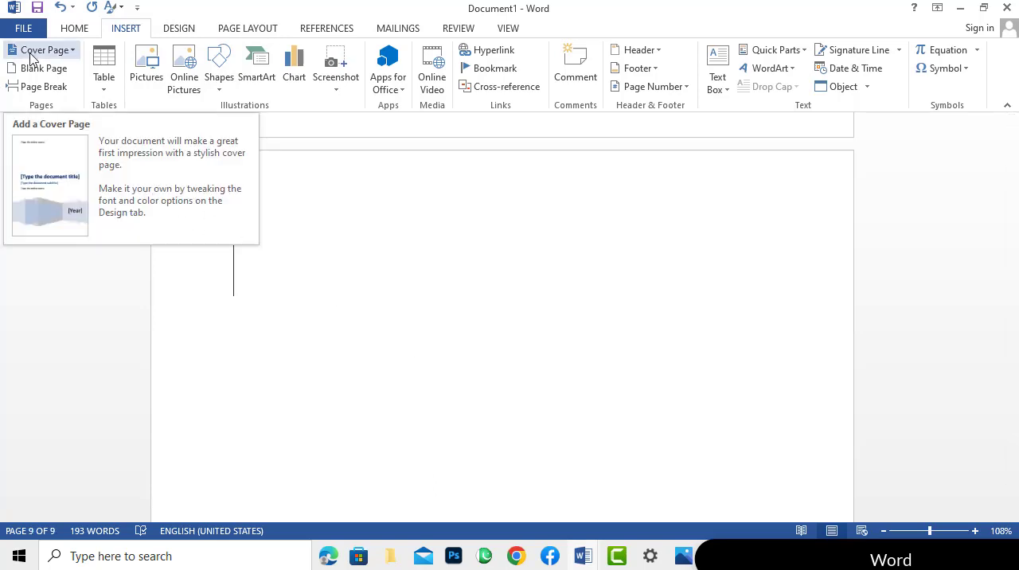